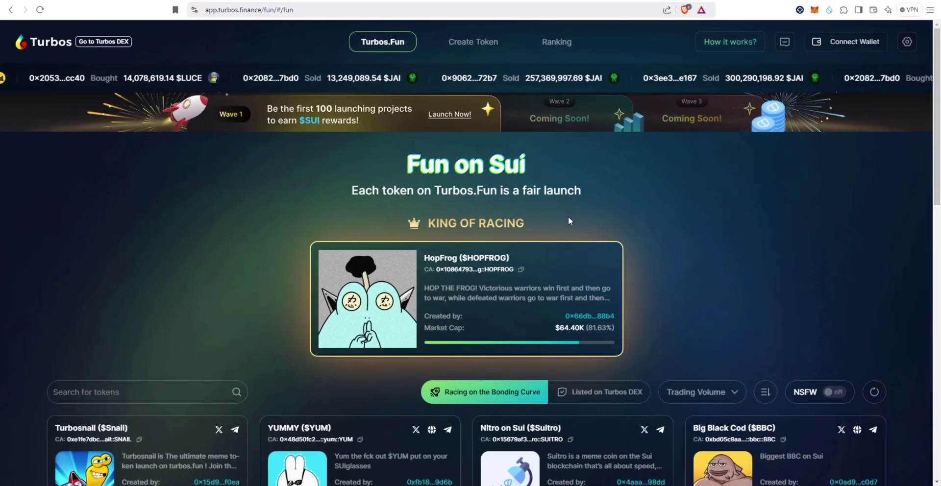
Step: Return to the Turbos Finance X profile and scroll through its pinned 'Turbos.Fun is live' post
key(alt+Left)
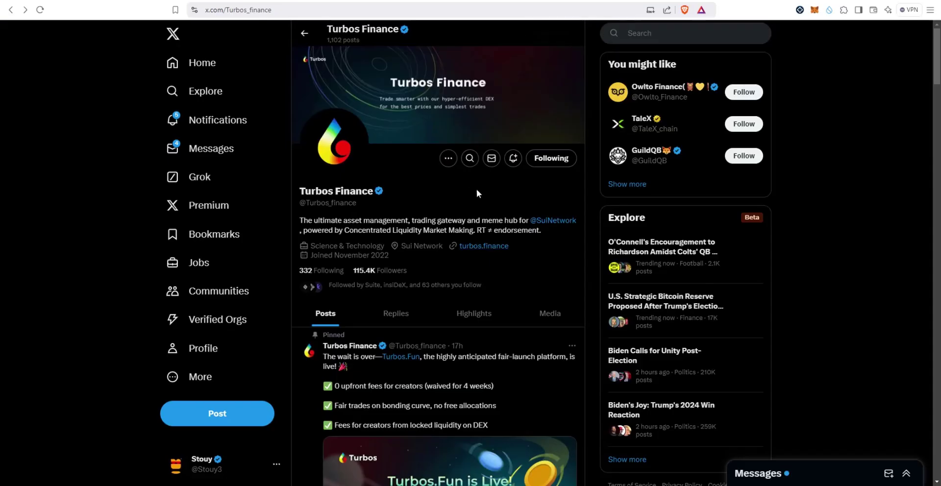
scroll(405, 148, down, 4)
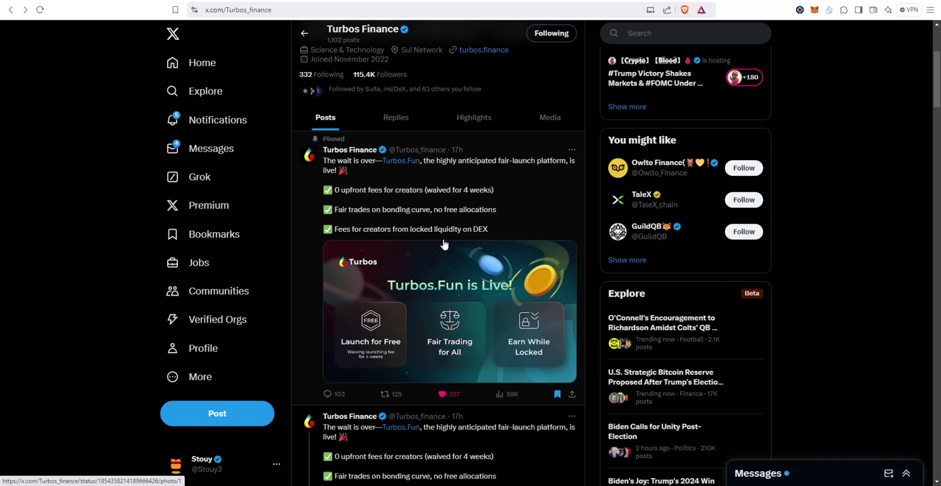
scroll(526, 197, up, 4)
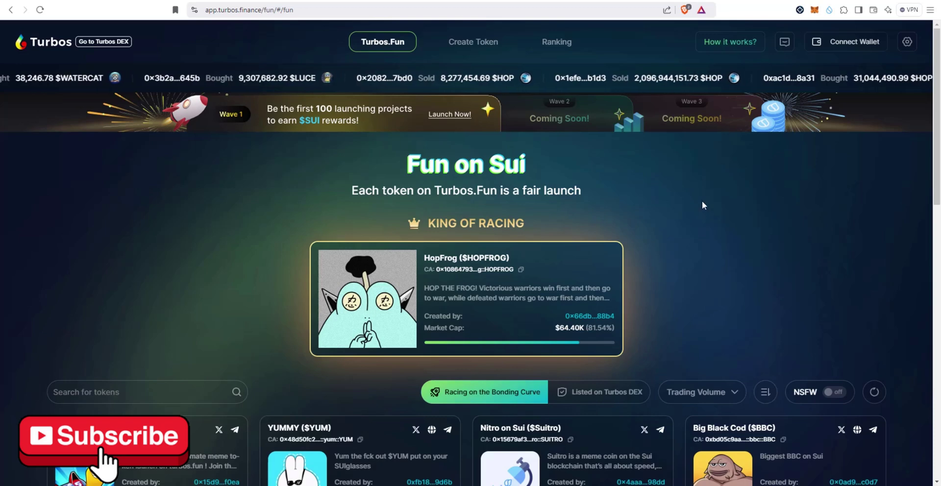
Step: Scroll through the Turbos.Fun racing token grid, then visit the Turbos DEX swap page
scroll(703, 208, down, 1)
scroll(710, 295, up, 1)
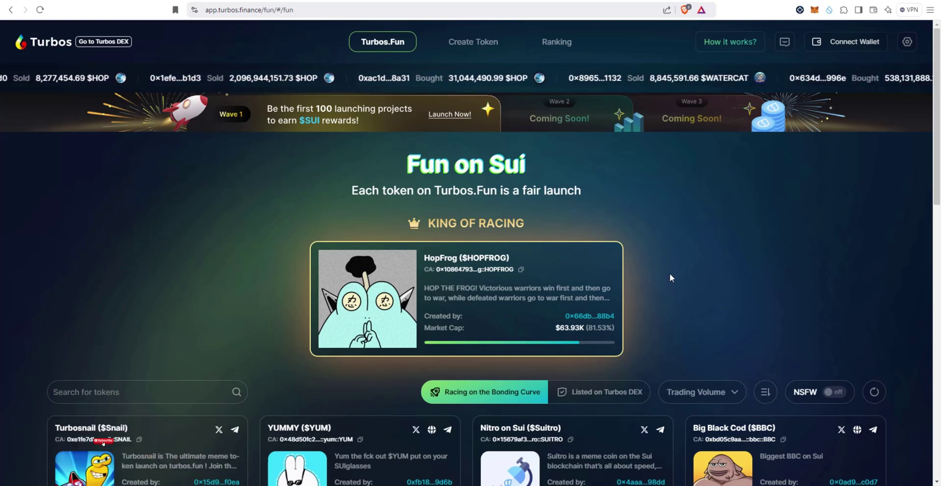
scroll(262, 192, down, 4)
scroll(264, 195, down, 1)
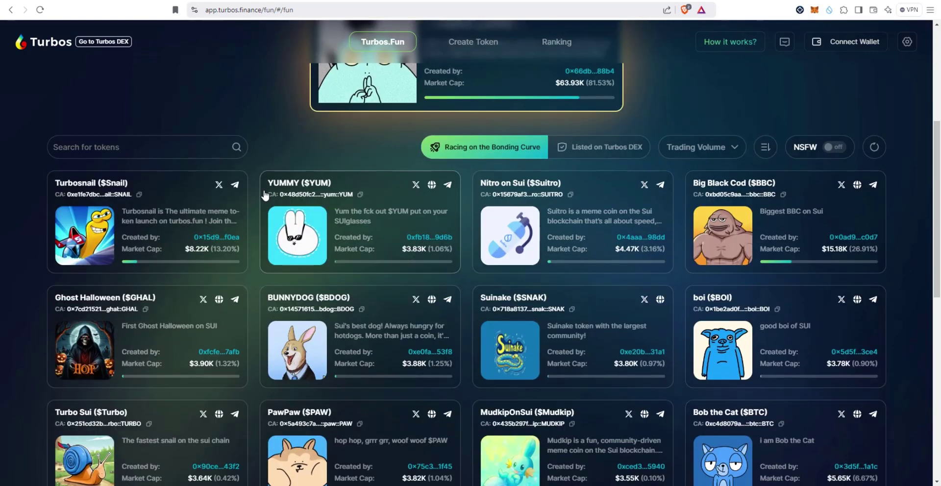
scroll(240, 179, down, 1)
scroll(247, 177, down, 4)
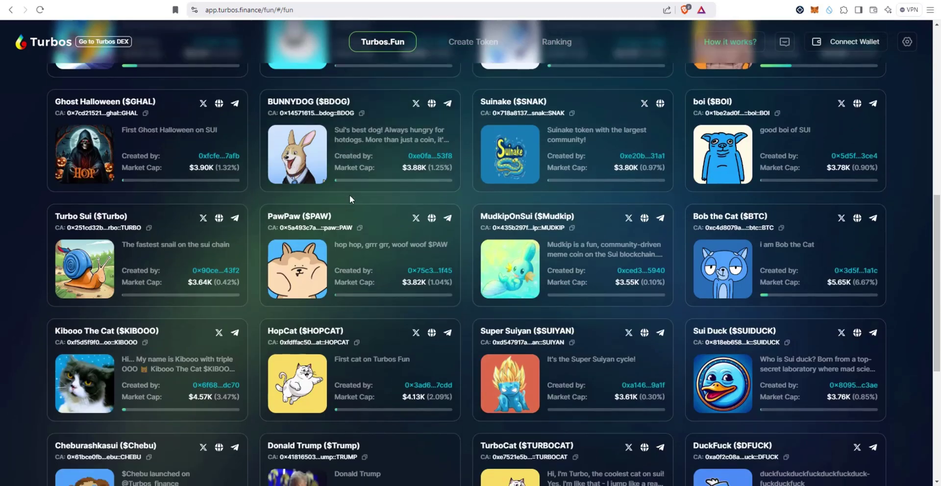
click(103, 42)
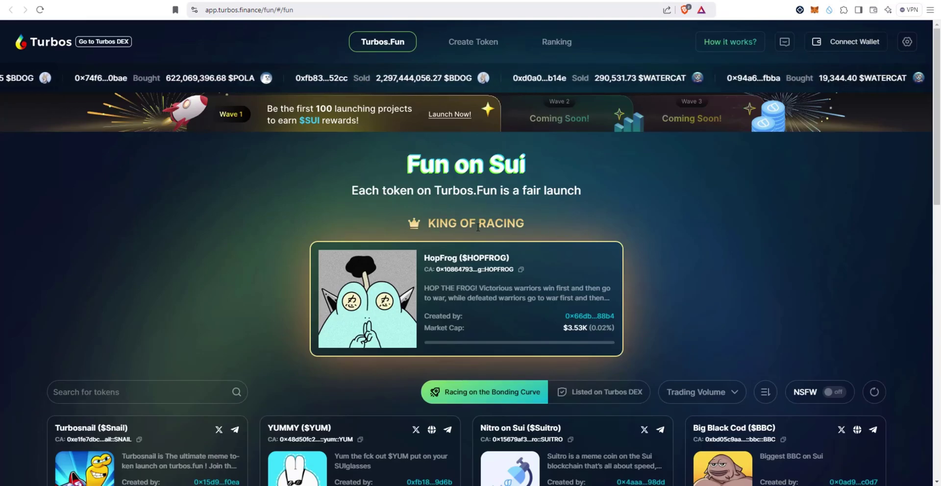
Step: Read the five-step How It Works explainer, highlighting Step 3 and Step 4 notes, then close it
click(736, 44)
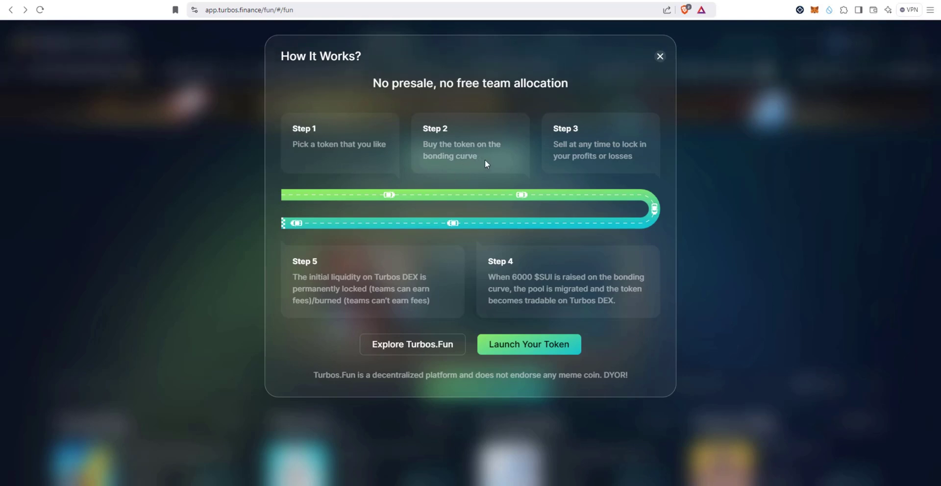
drag(580, 145, 603, 149)
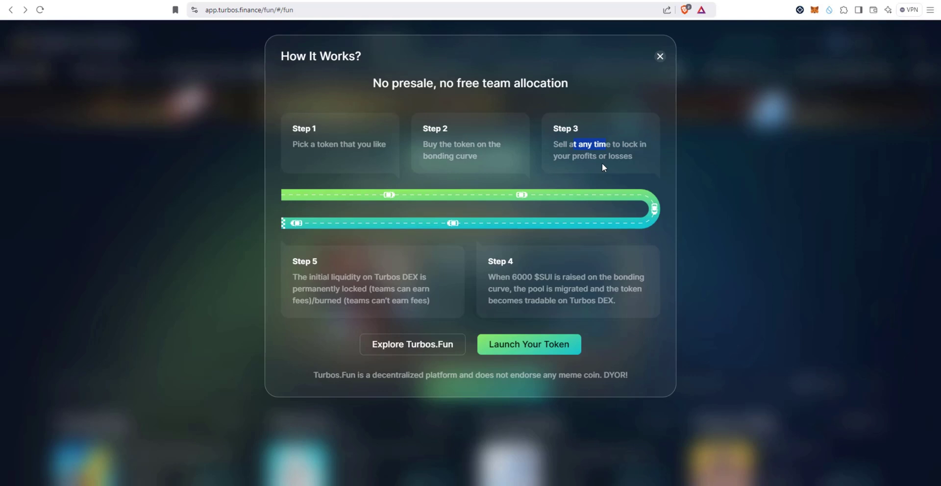
click(538, 195)
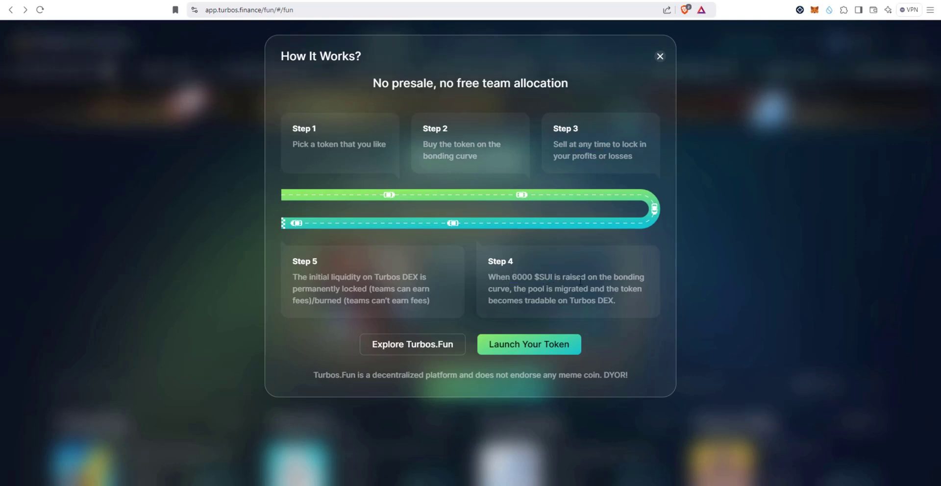
drag(532, 288, 553, 290)
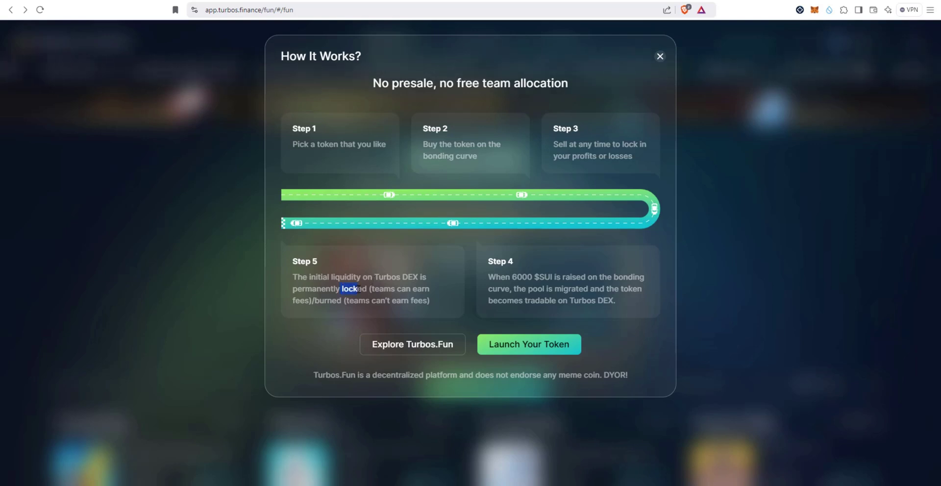
click(322, 302)
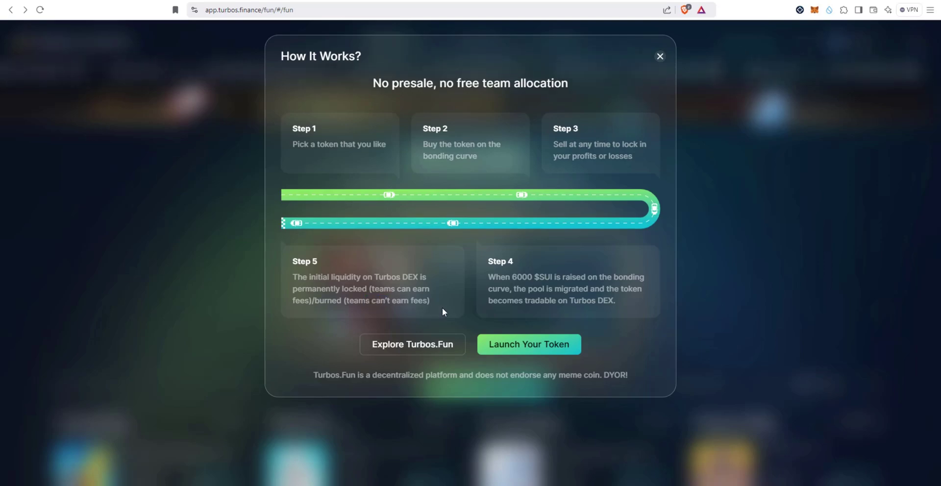
key(Escape)
scroll(267, 204, down, 2)
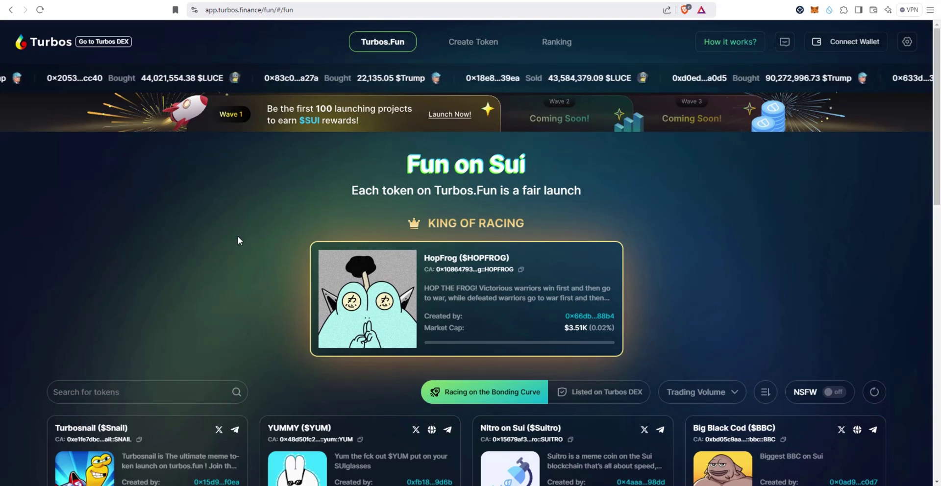
scroll(237, 238, down, 3)
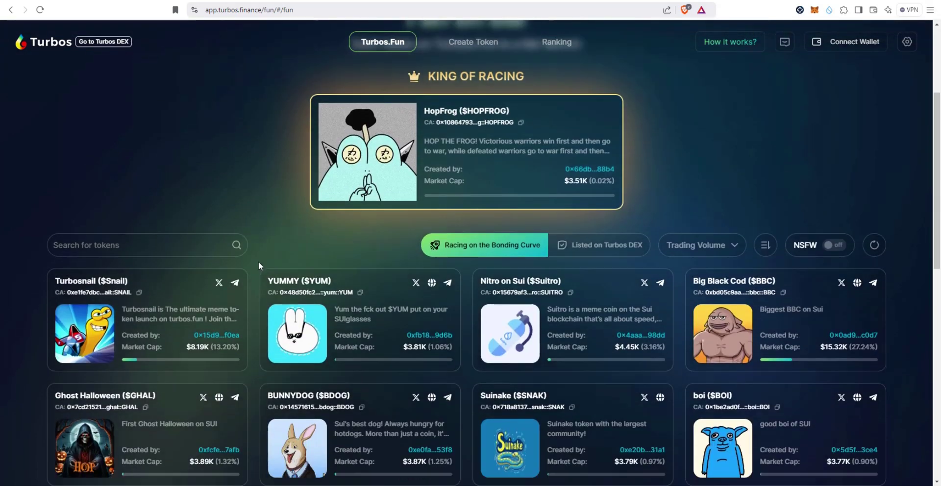
scroll(258, 261, down, 1)
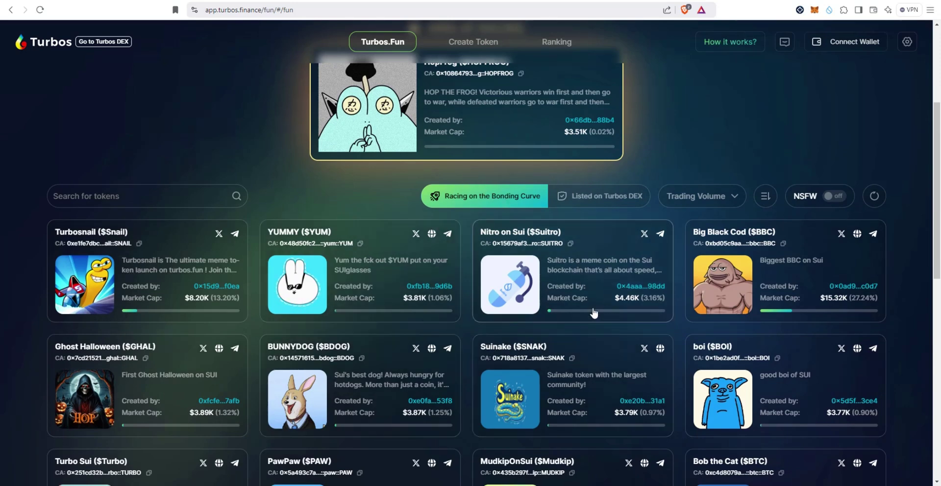
click(721, 198)
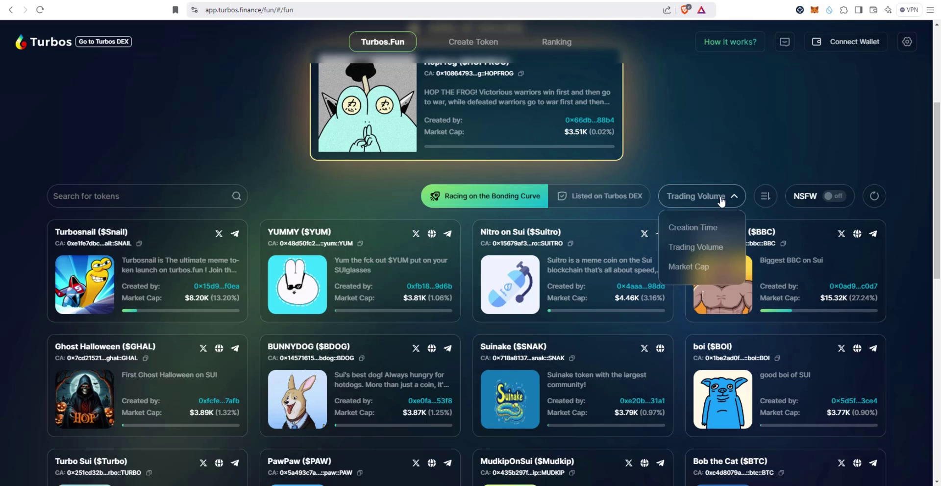
click(686, 224)
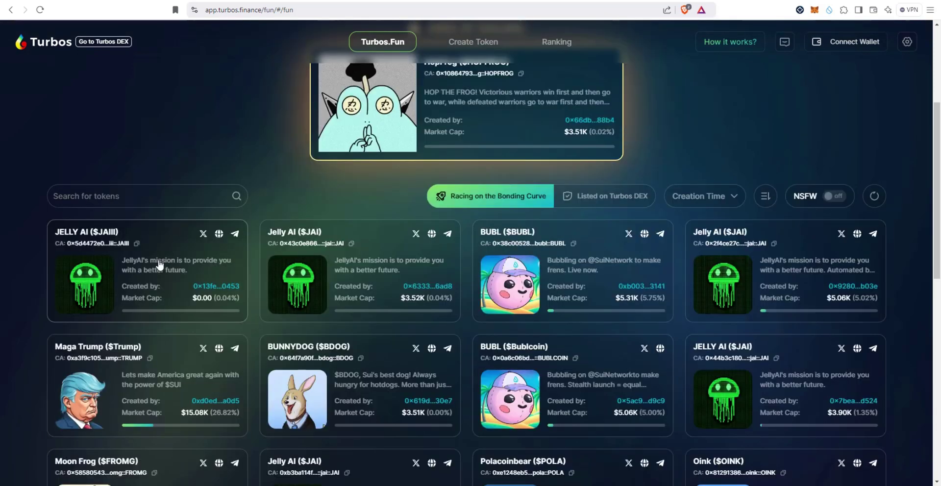
click(157, 263)
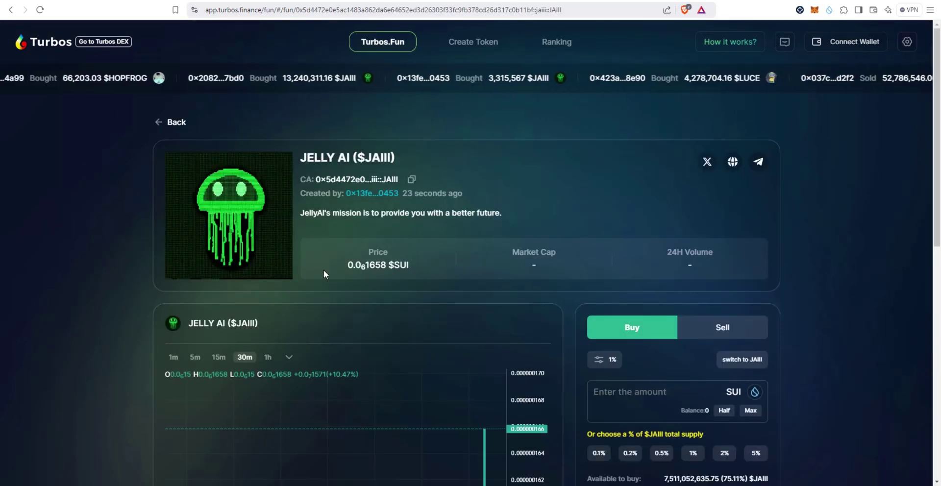
click(178, 126)
click(707, 193)
click(686, 325)
scroll(130, 239, down, 2)
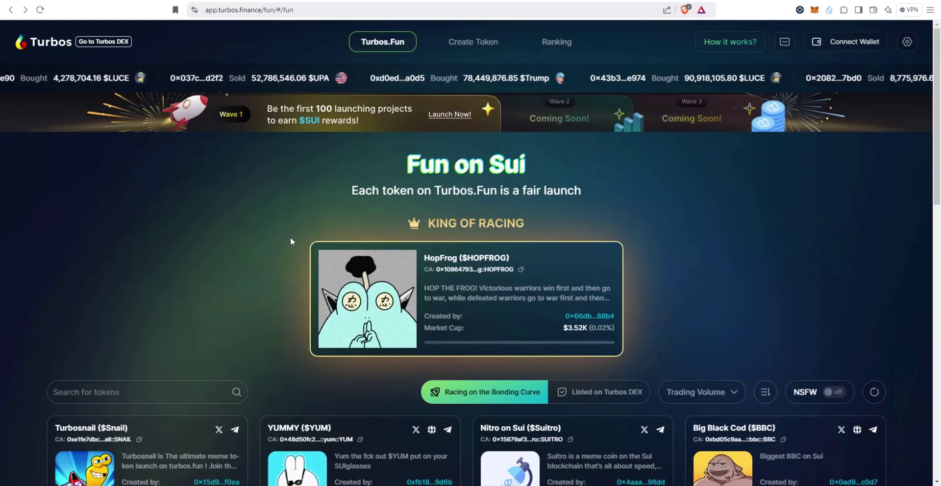
scroll(260, 260, down, 2)
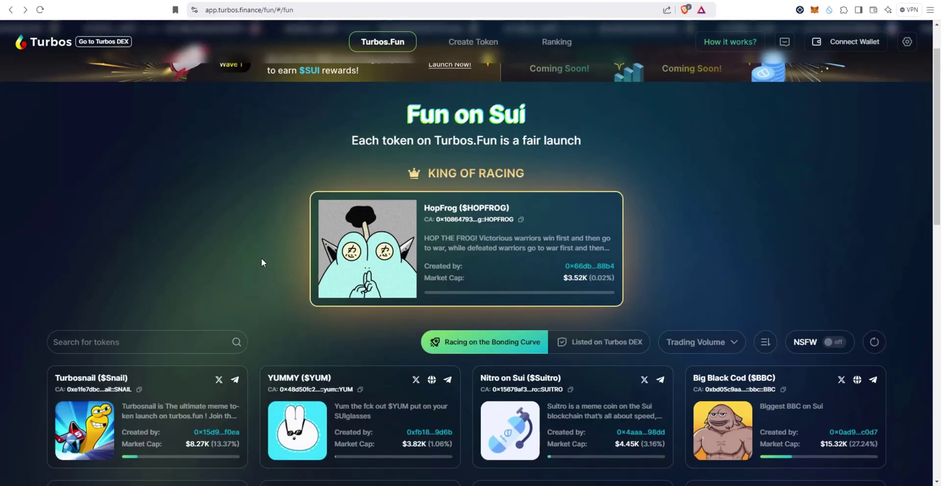
scroll(261, 264, down, 1)
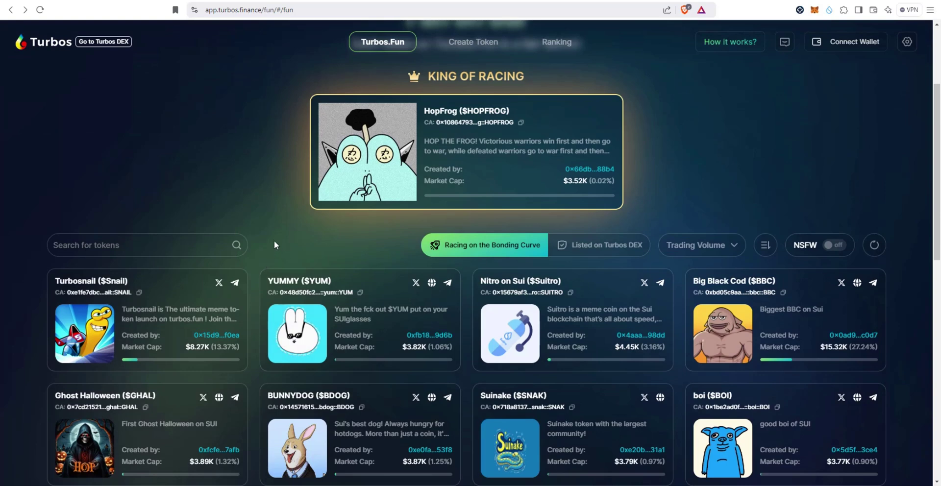
scroll(260, 234, up, 3)
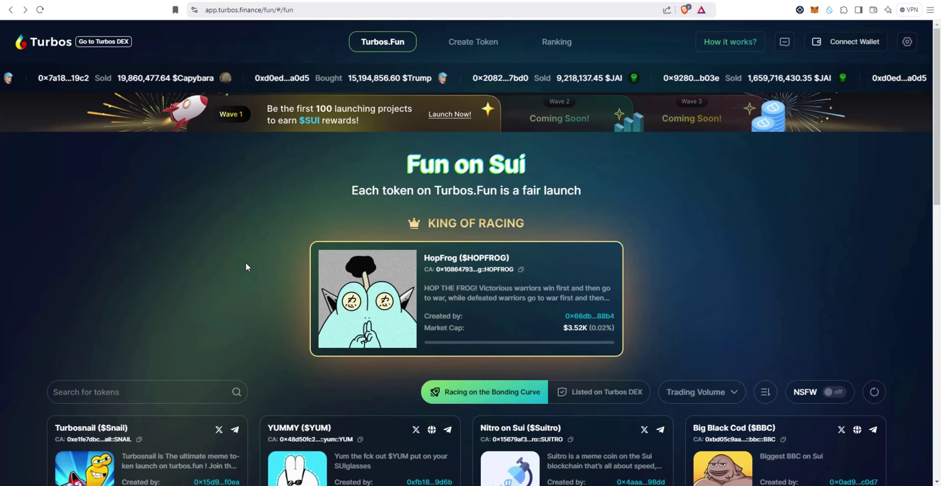
scroll(234, 234, down, 1)
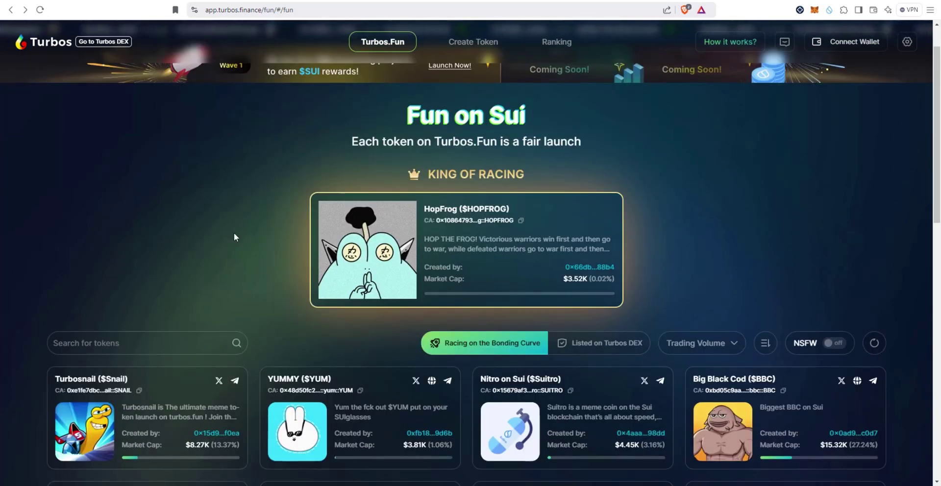
scroll(234, 229, down, 7)
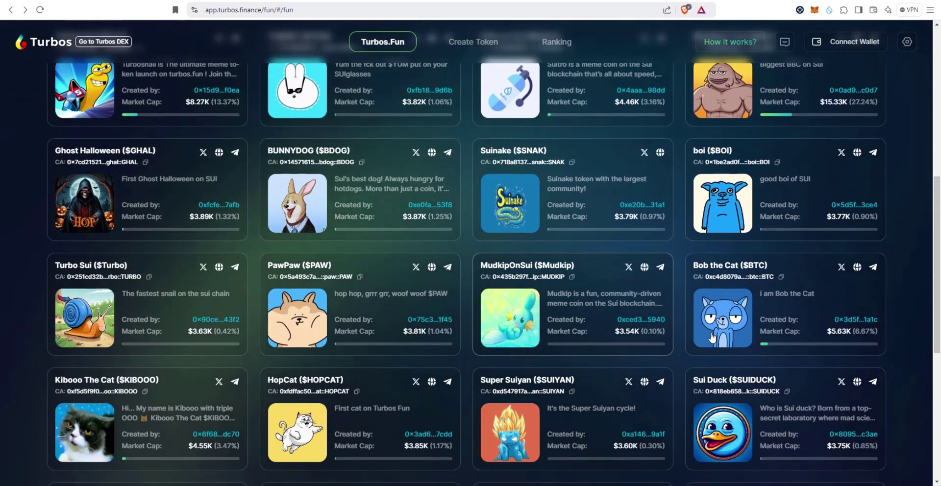
Step: Open the Bob the Cat ($BTC) page, read its description and age, and copy its contract address
click(734, 316)
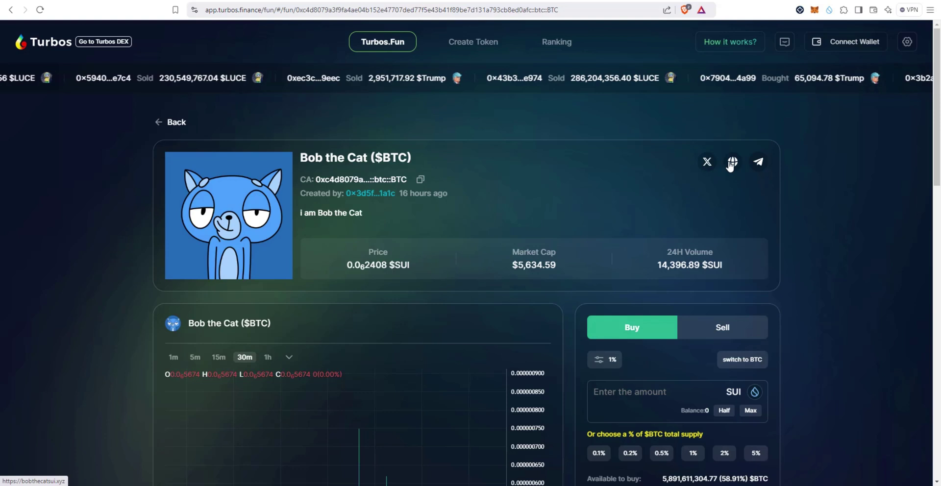
drag(318, 214, 348, 214)
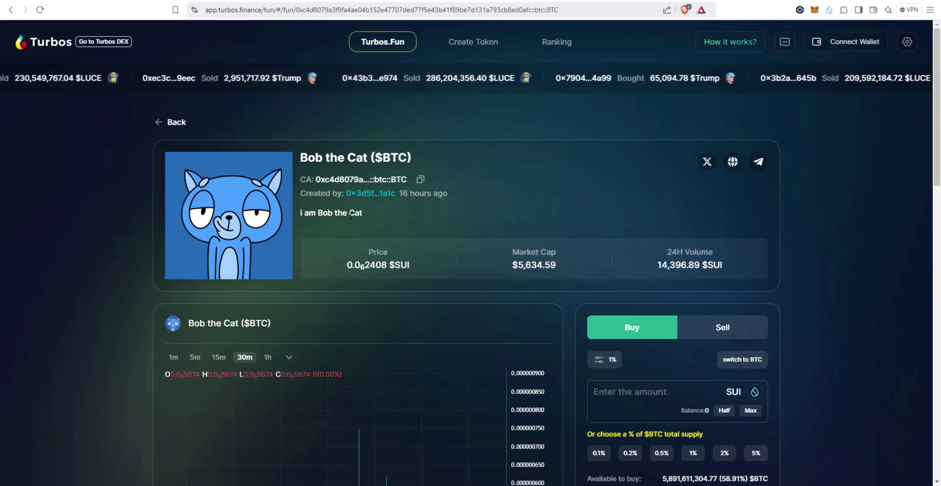
click(369, 218)
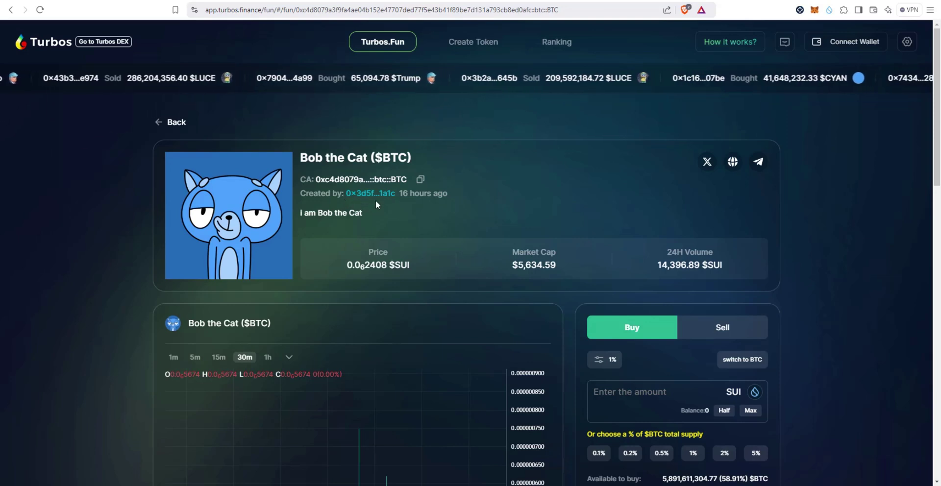
drag(410, 194, 430, 194)
drag(317, 214, 342, 214)
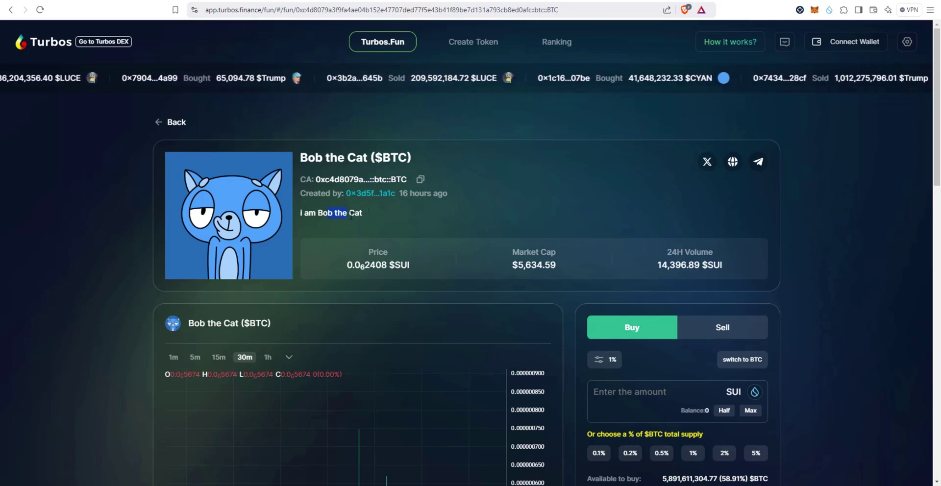
click(420, 180)
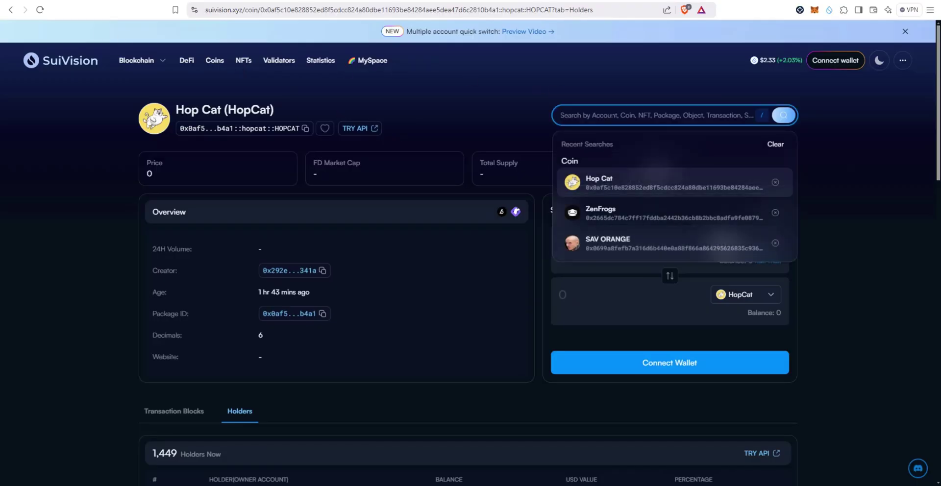
Step: Search SuiVision for the pasted $BTC address, check its 25 holders and $5,978 market cap, then return
key(ctrl+v)
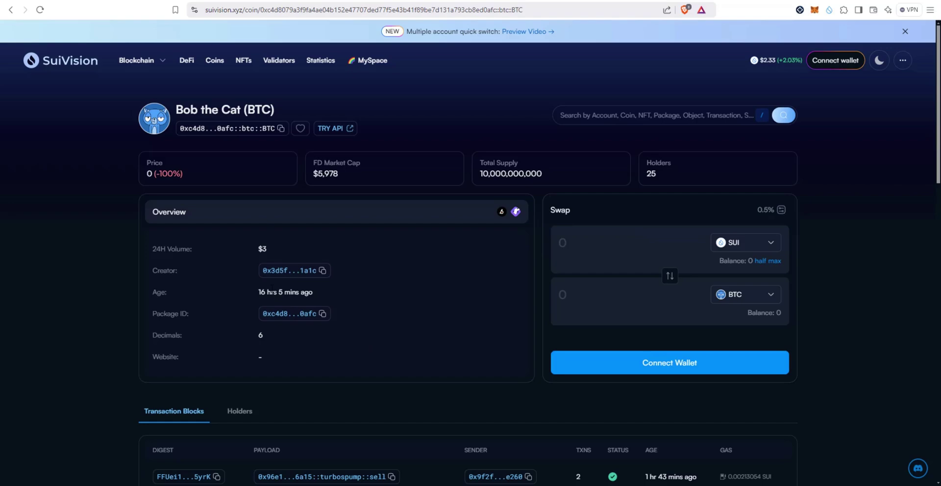
scroll(113, 228, down, 2)
scroll(104, 222, up, 2)
click(501, 212)
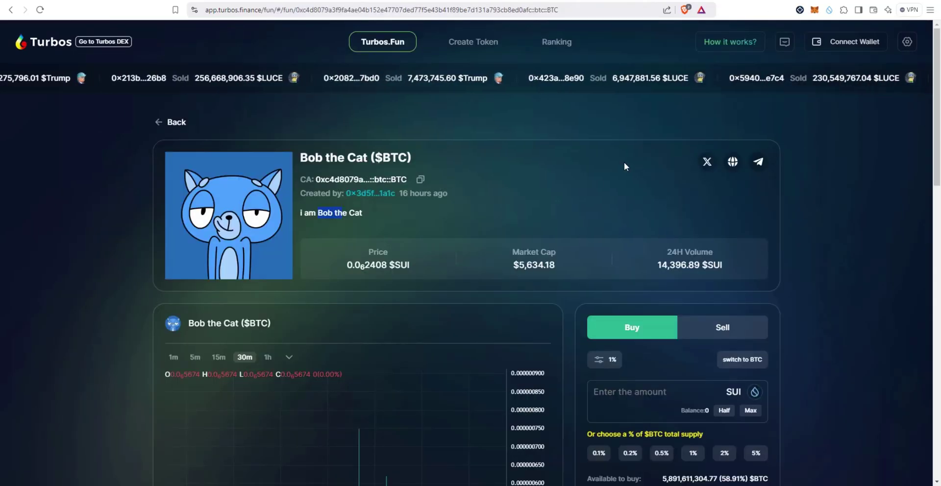
Step: Switch Bob the Cat's price chart to 5-minute, then 15-minute candles
scroll(102, 181, down, 4)
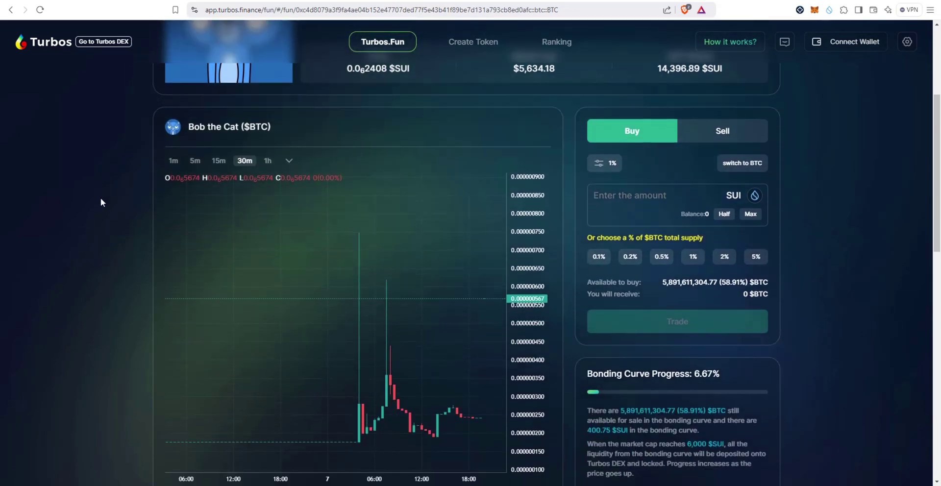
scroll(101, 199, down, 1)
click(195, 112)
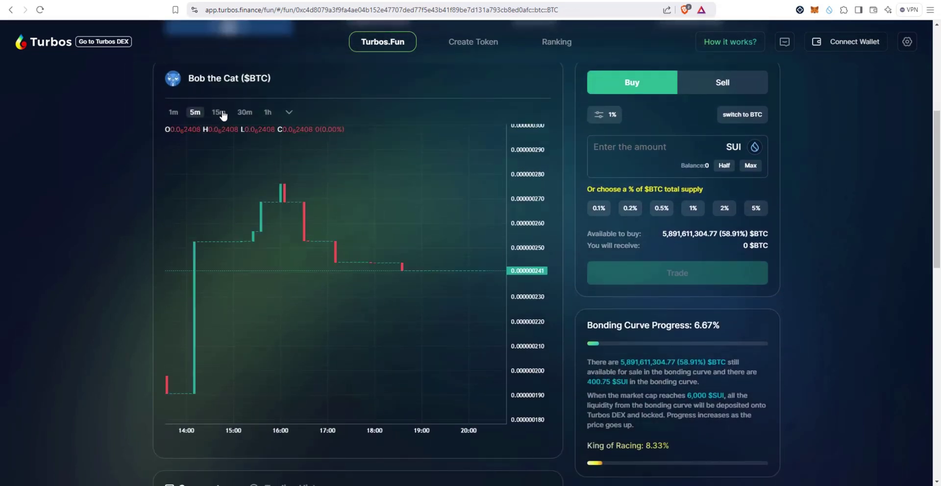
click(221, 112)
scroll(611, 263, up, 2)
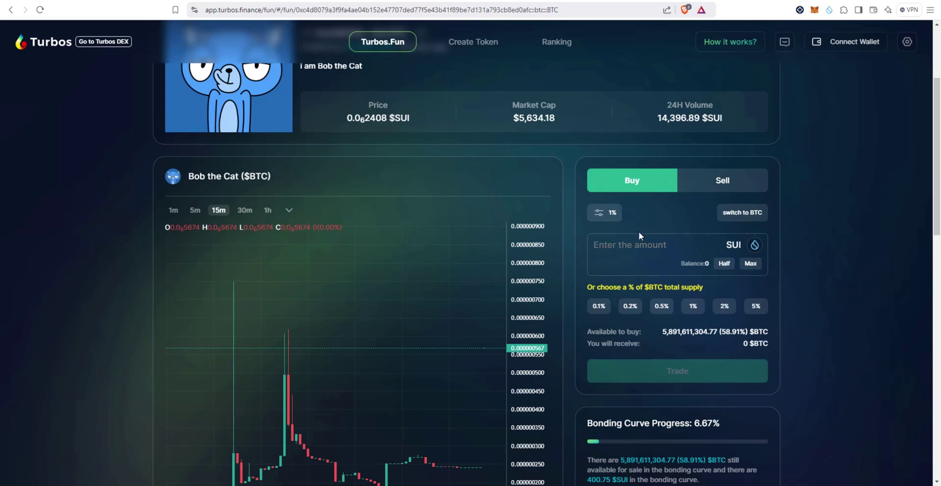
Step: Review the 6.67% bonding curve progress, holders and comments, then return to the token list
scroll(639, 232, down, 4)
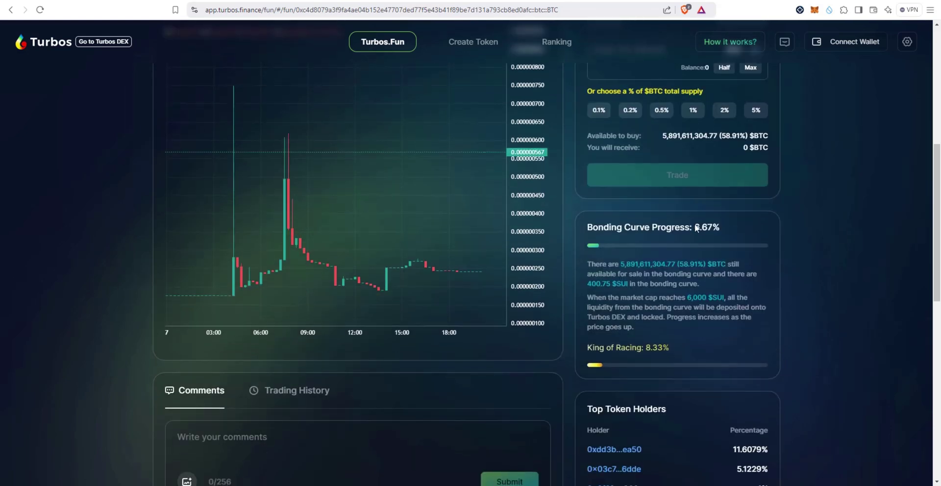
scroll(689, 339, down, 4)
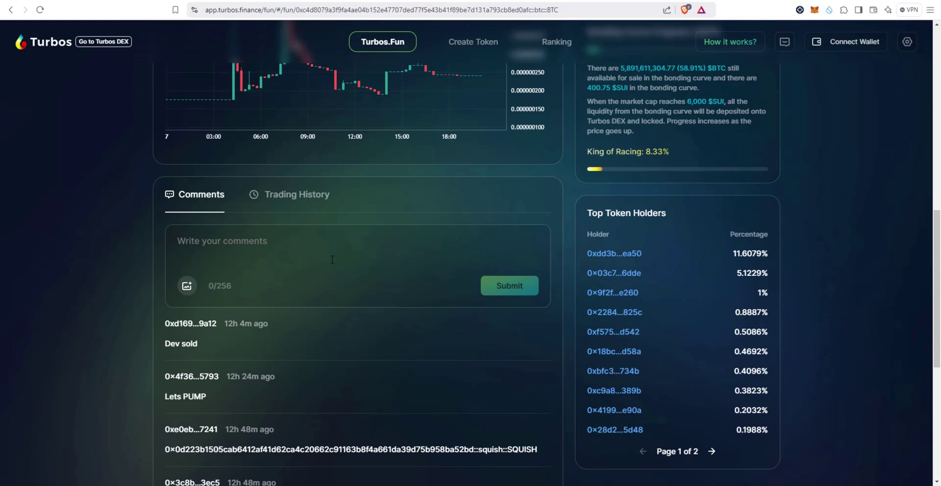
scroll(332, 260, down, 2)
scroll(319, 293, up, 10)
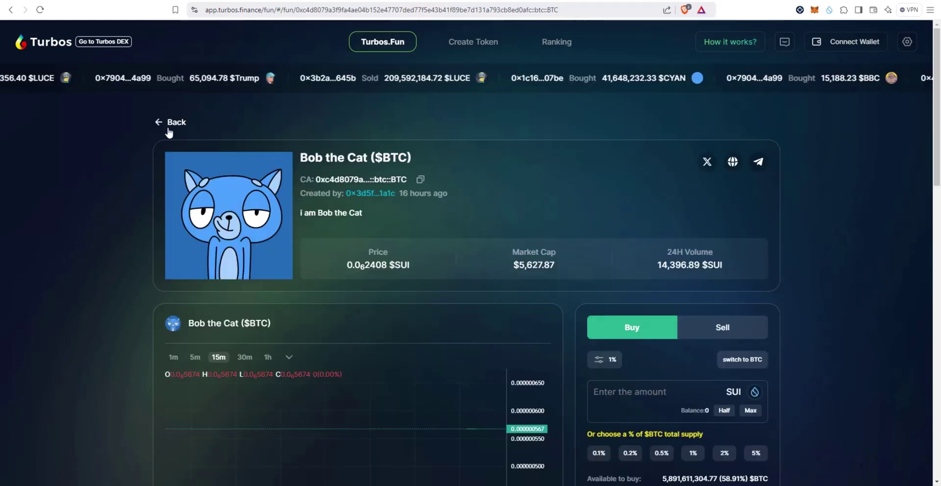
click(159, 122)
Step: Filter to tokens listed on Turbos DEX and open the Super Suiyan ($SUIYAN) page
click(599, 398)
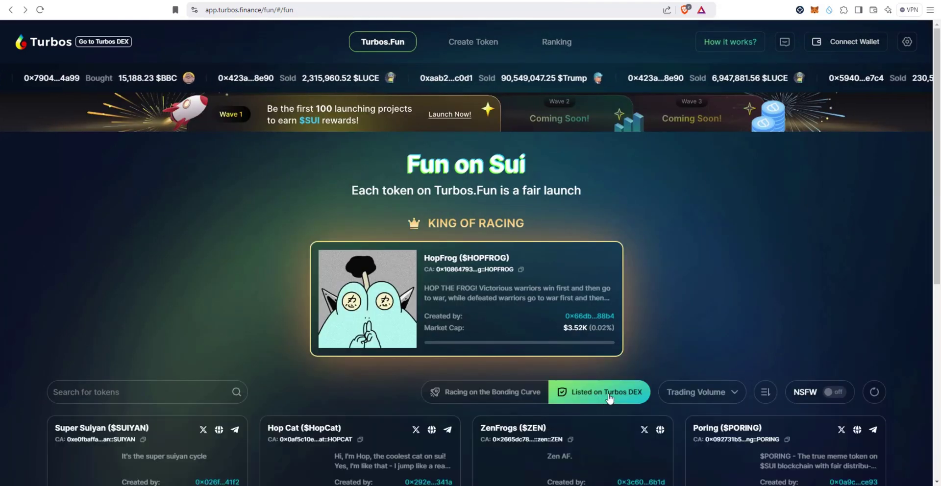
scroll(222, 239, down, 4)
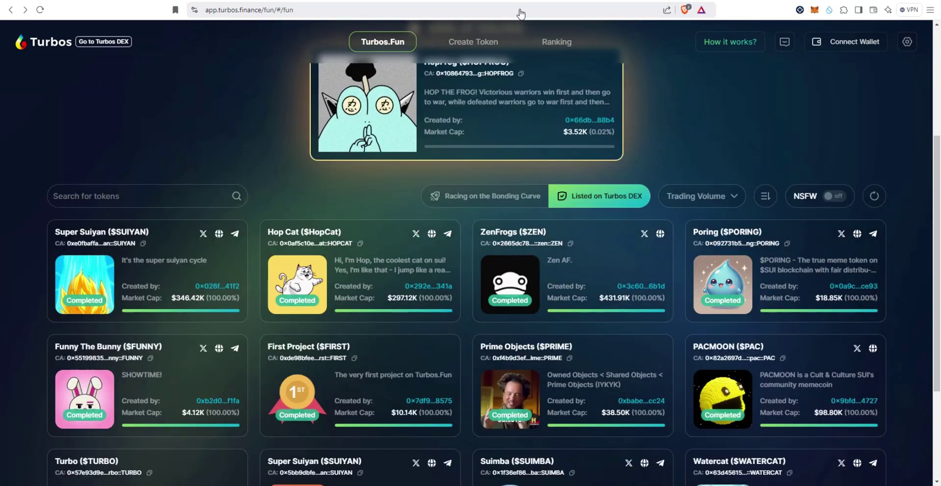
key(alt+Left)
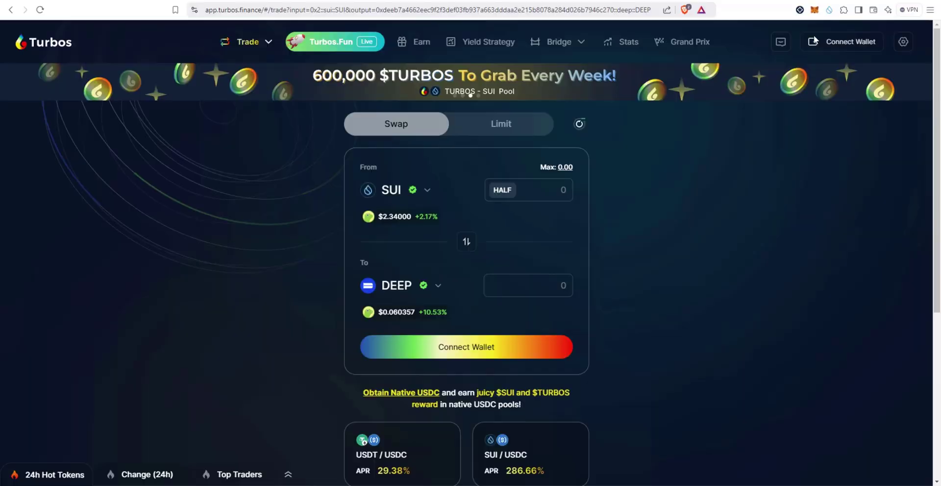
key(alt+Right)
click(106, 282)
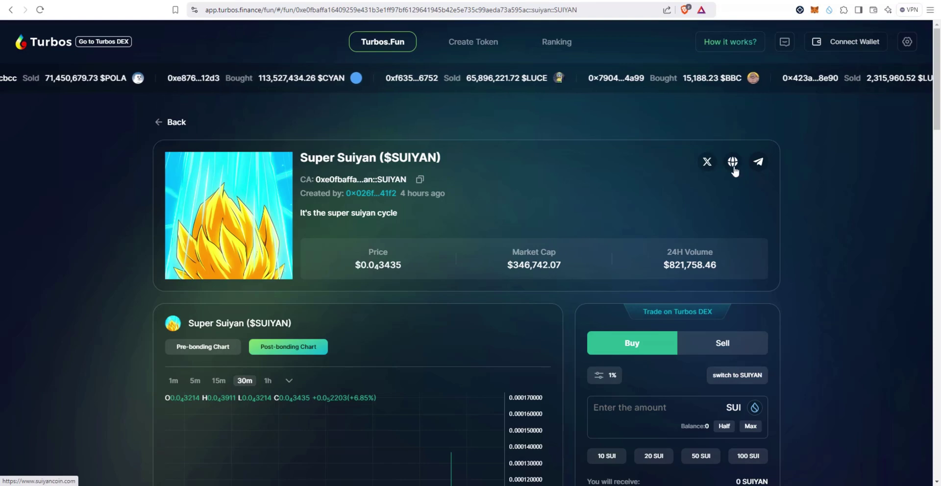
Step: Browse Super Suiyan's X profile (2,428 followers) and its pinned giveaway post
click(707, 162)
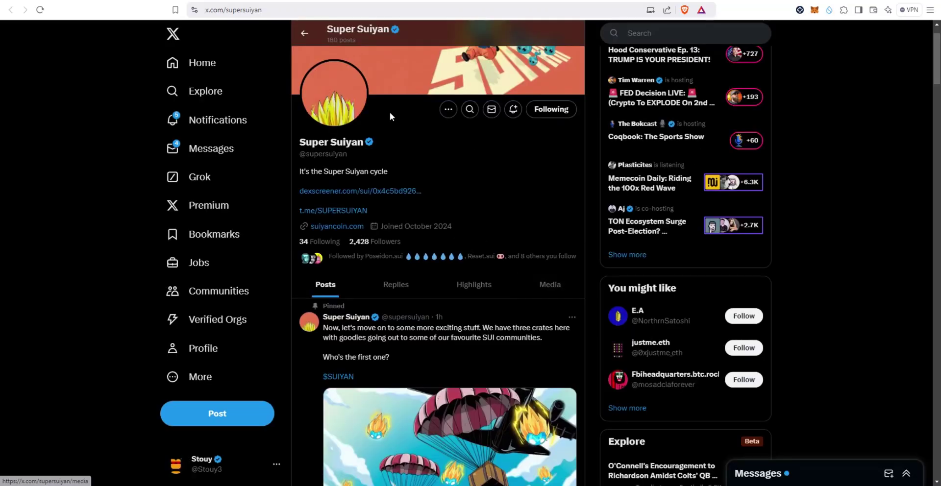
scroll(374, 226, down, 4)
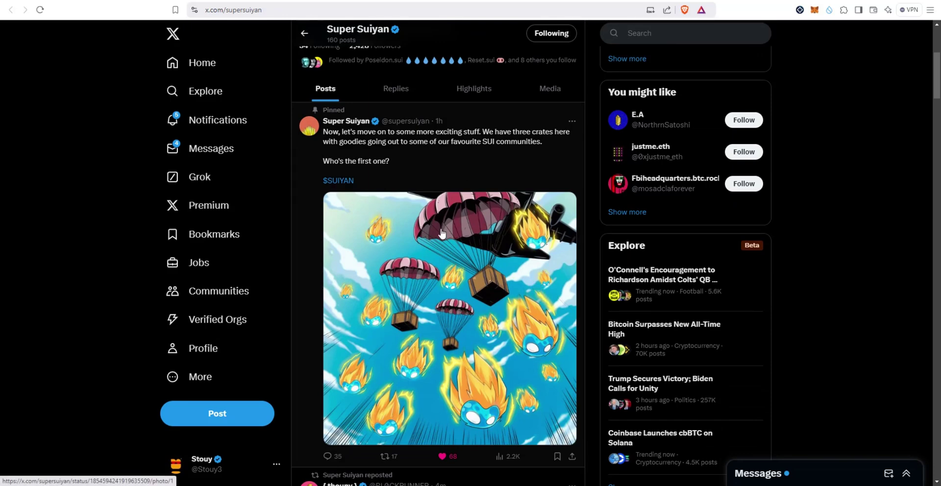
scroll(435, 259, down, 1)
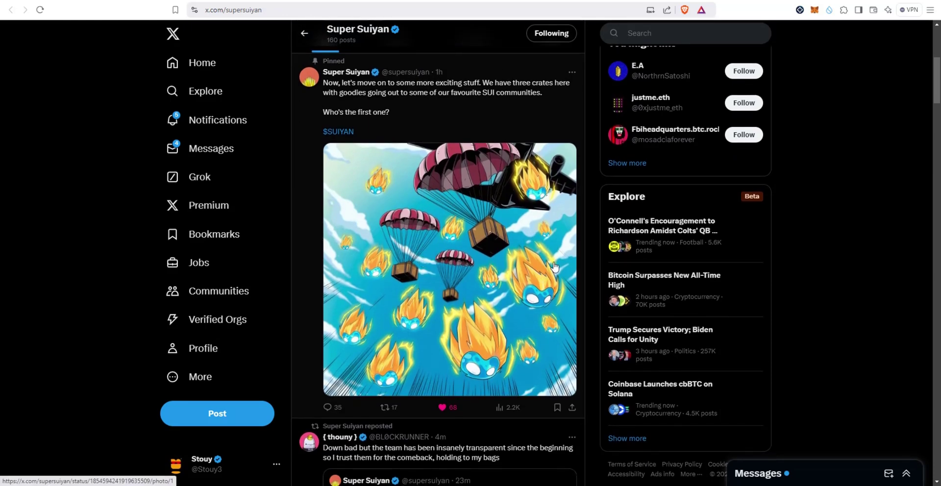
scroll(388, 197, down, 10)
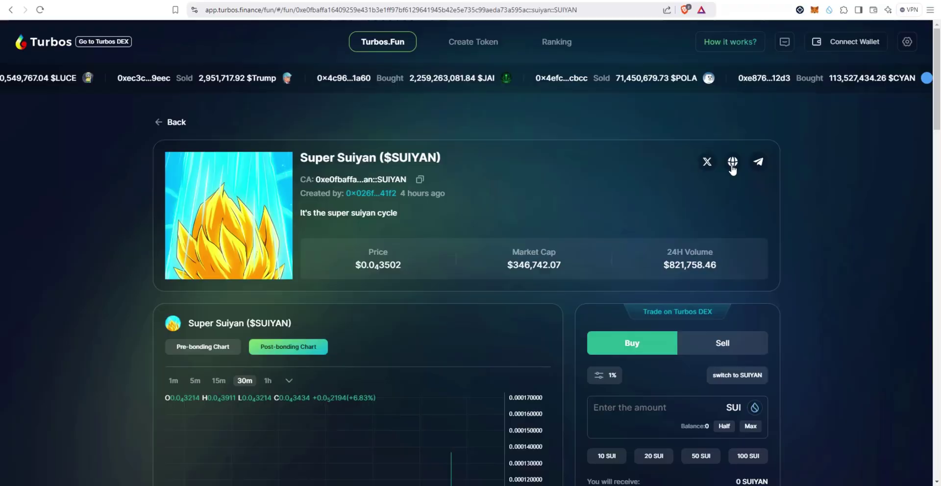
Step: Browse suiyancoin.com, then check the Suiyan Telegram channel (741 subscribers) and close its tab
click(732, 163)
scroll(533, 149, down, 10)
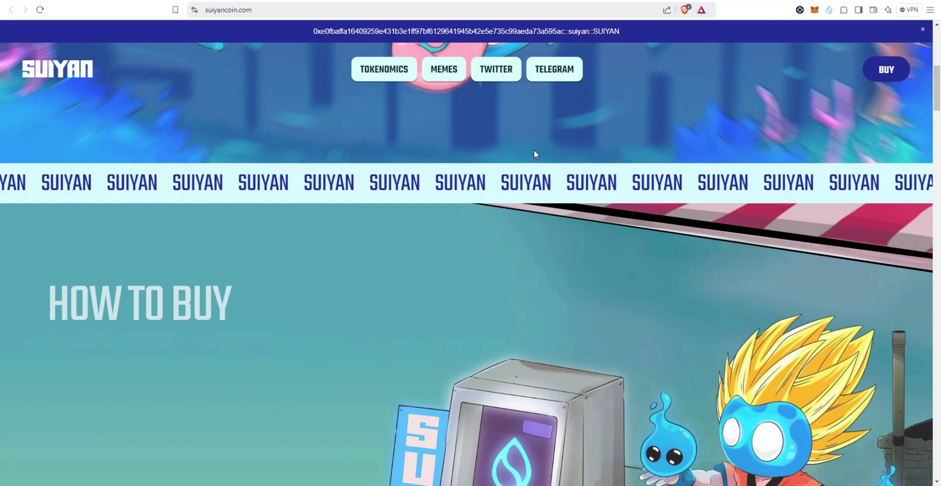
scroll(572, 144, down, 10)
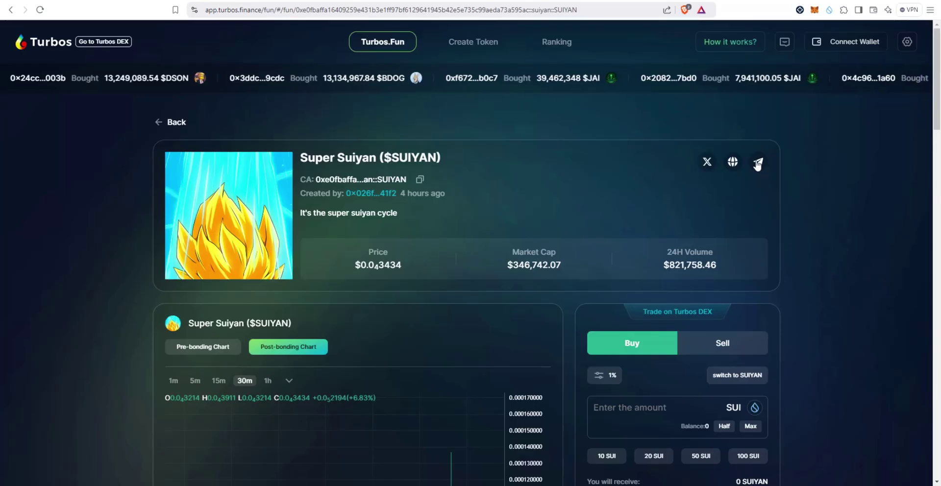
click(756, 162)
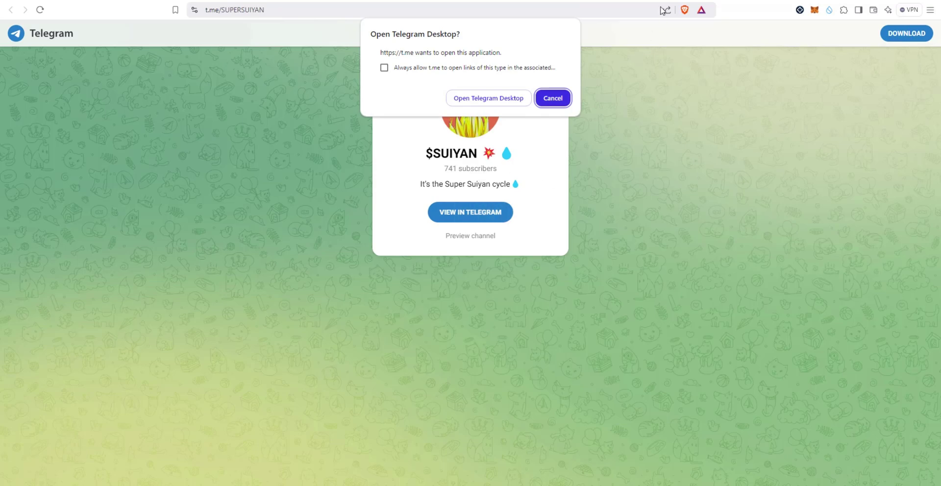
key(ctrl+w)
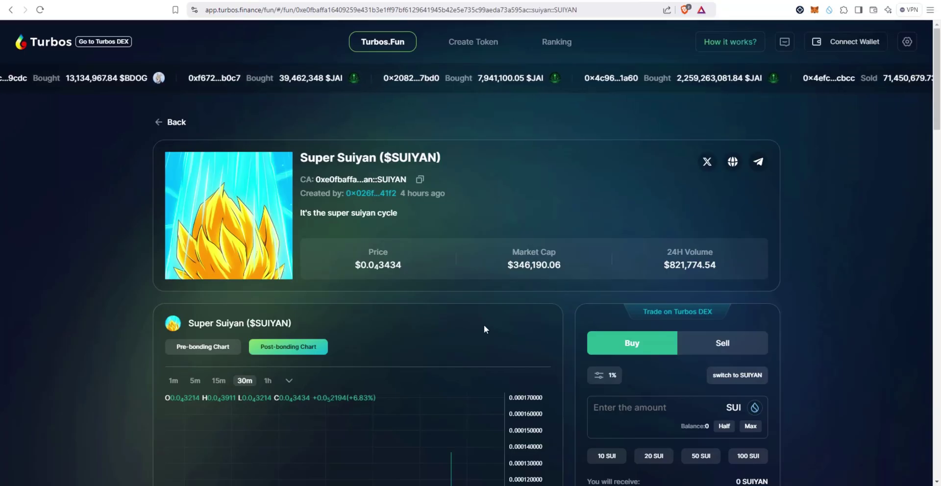
Step: Set Super Suiyan's chart to 5-minute candles and scroll through its top holders and comments
scroll(490, 245, down, 5)
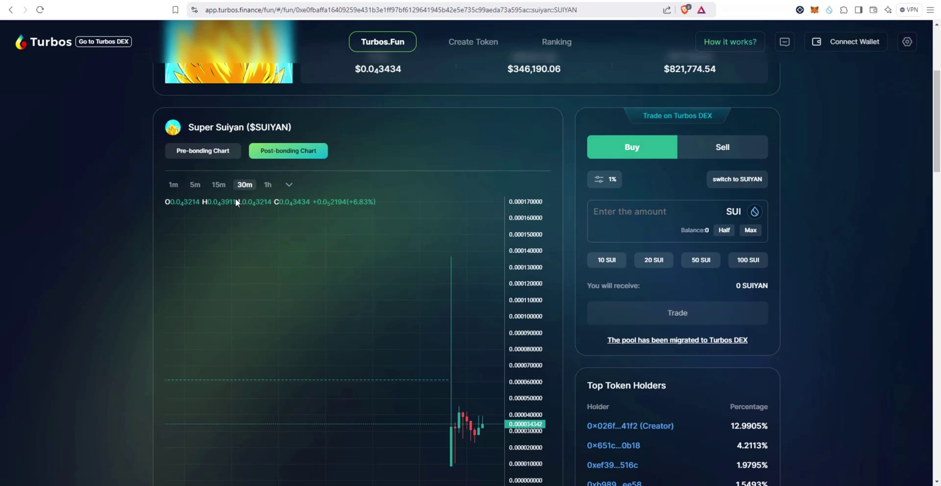
click(195, 184)
scroll(118, 222, down, 2)
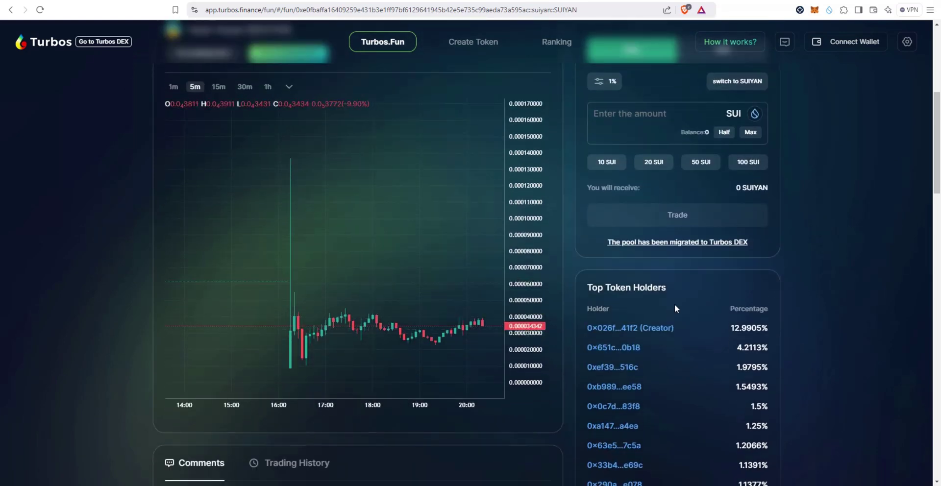
scroll(681, 340, up, 2)
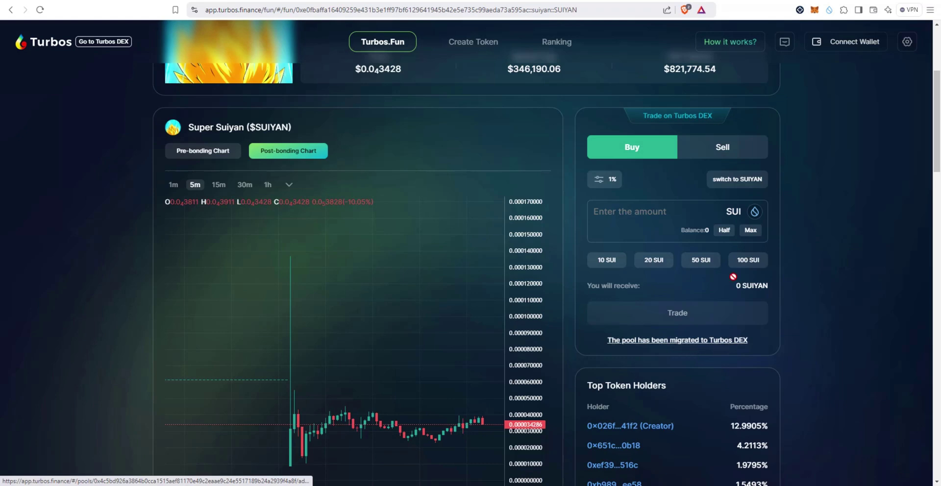
scroll(738, 346, down, 4)
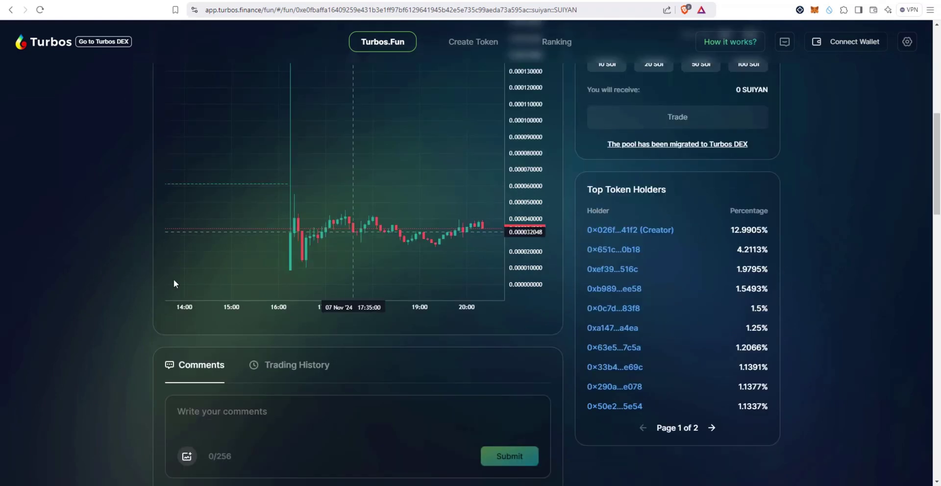
scroll(61, 248, down, 5)
scroll(260, 168, down, 1)
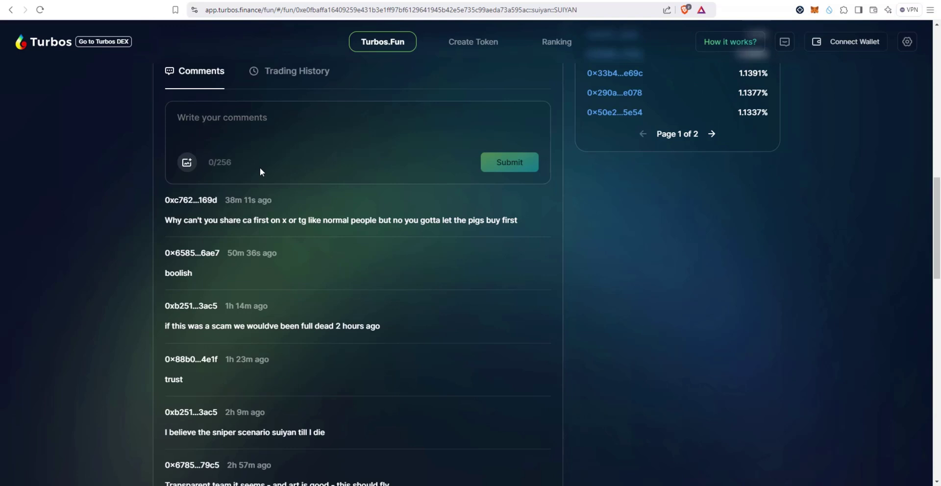
scroll(401, 276, up, 10)
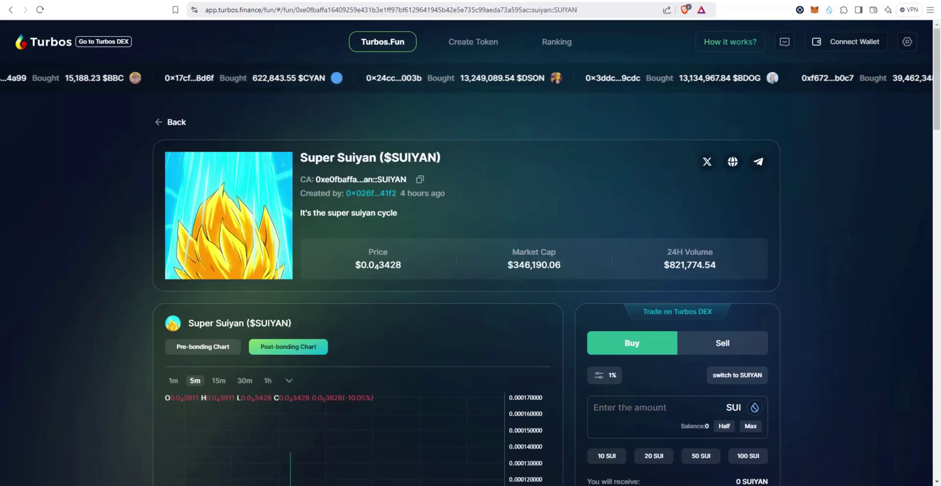
Step: Check the SUIYAN/SUI chart and trades on DEX Screener ($59K liquidity), then return to Turbos.Fun
key(ctrl+Tab)
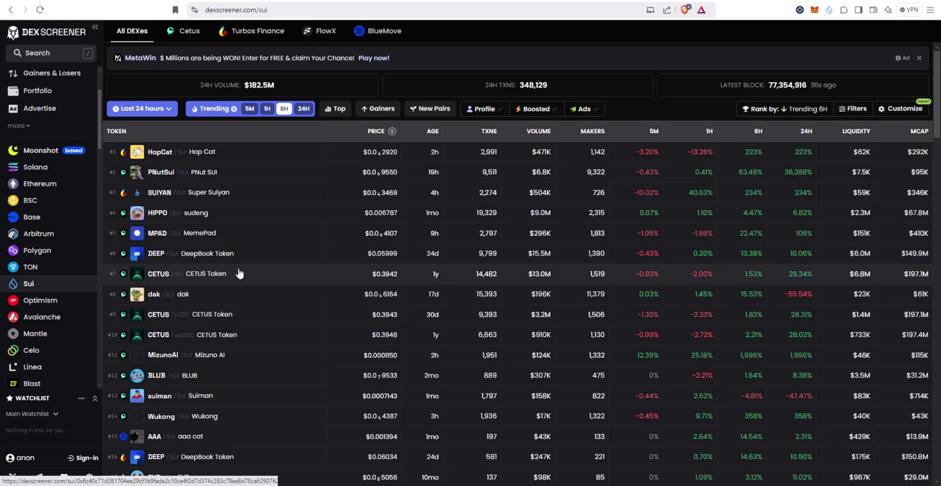
click(208, 195)
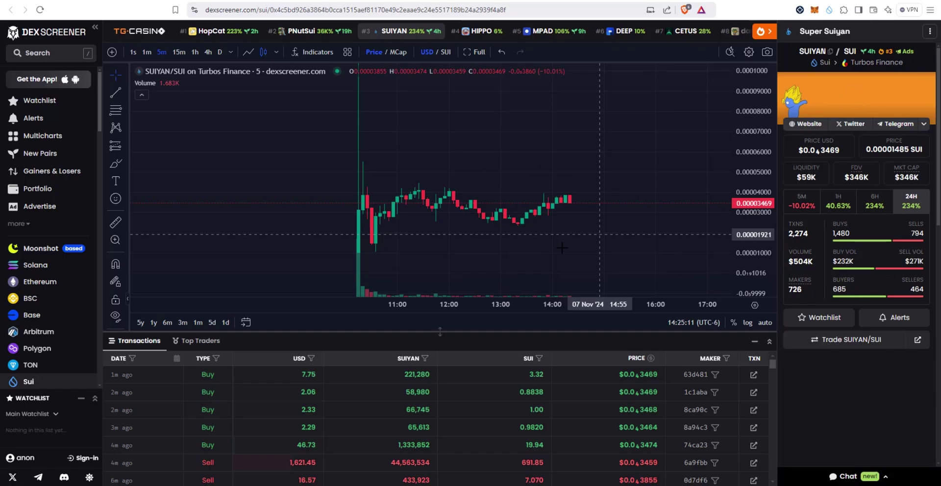
key(ctrl+shift+Tab)
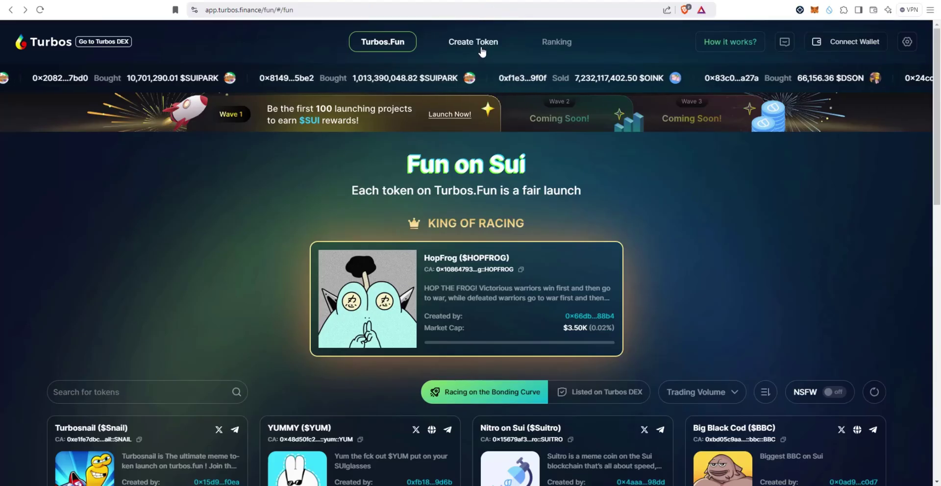
Step: Review the 0-SUI Create Token launch form down to Connect Wallet, then bring up the Ranking page
click(474, 44)
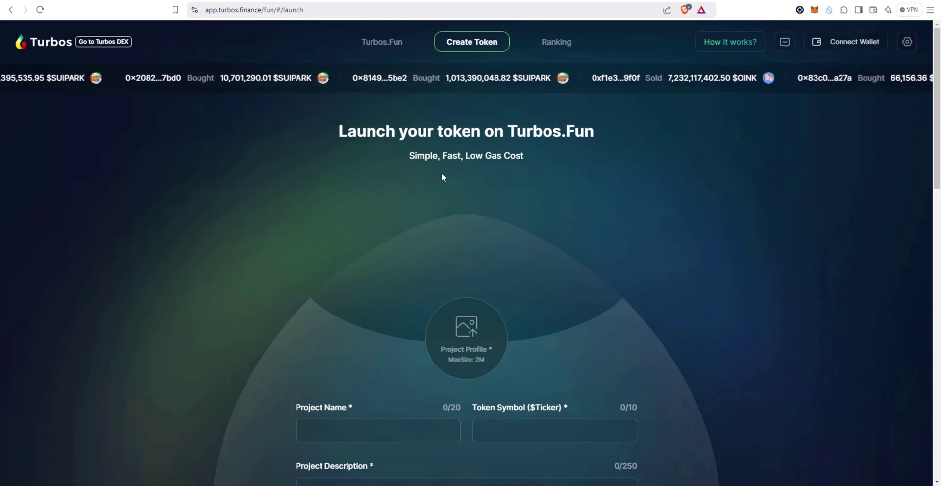
scroll(262, 161, down, 3)
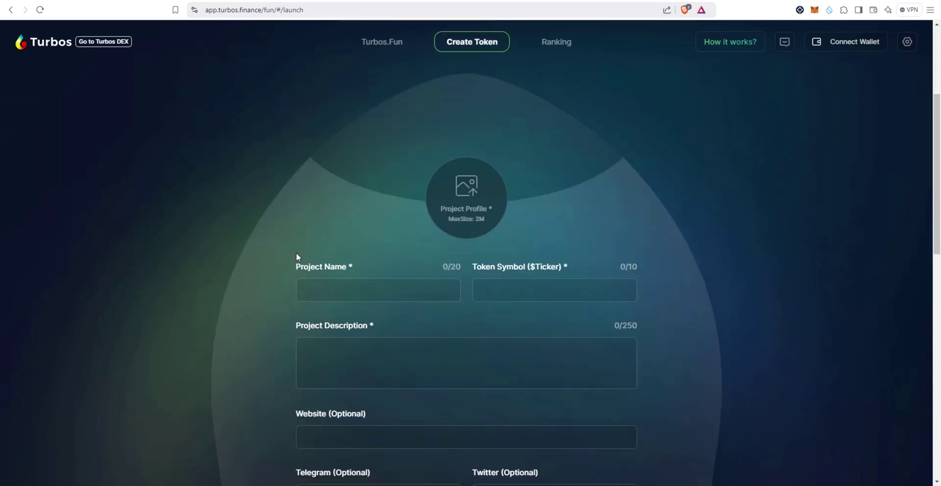
scroll(296, 256, down, 1)
scroll(189, 280, down, 2)
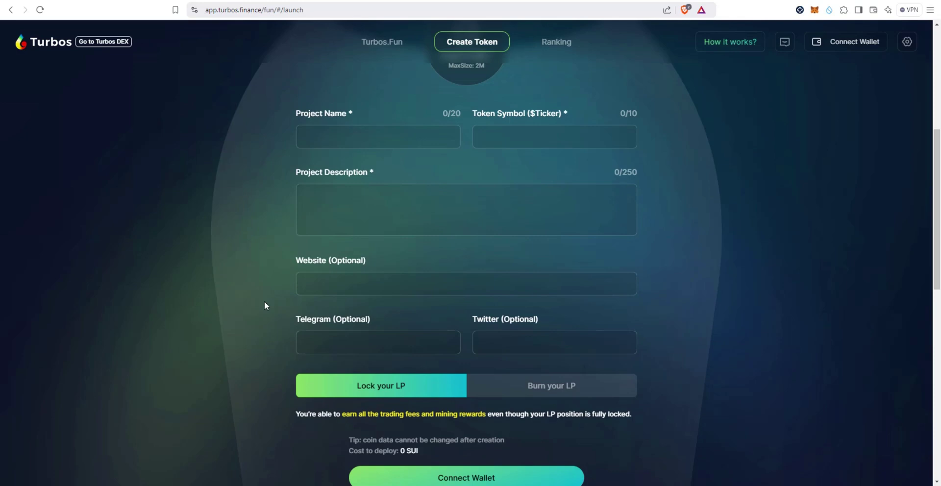
scroll(425, 363, down, 2)
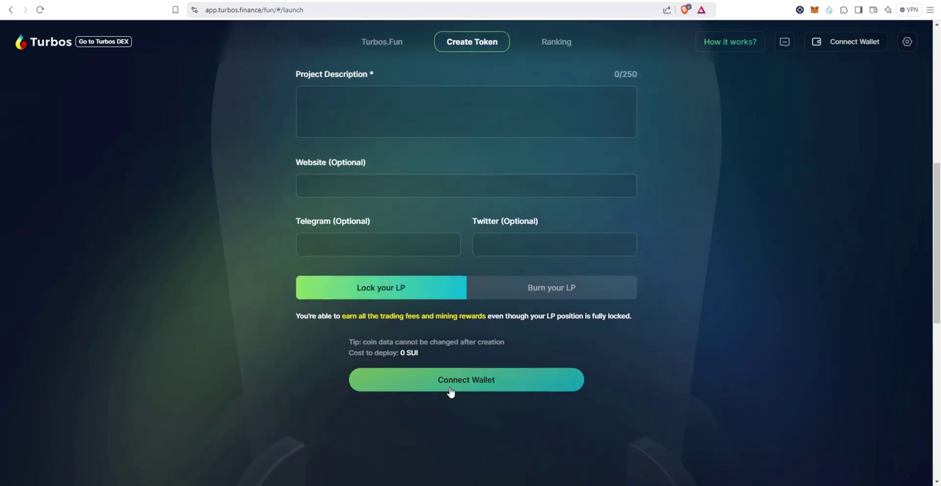
scroll(564, 345, up, 6)
scroll(569, 348, up, 2)
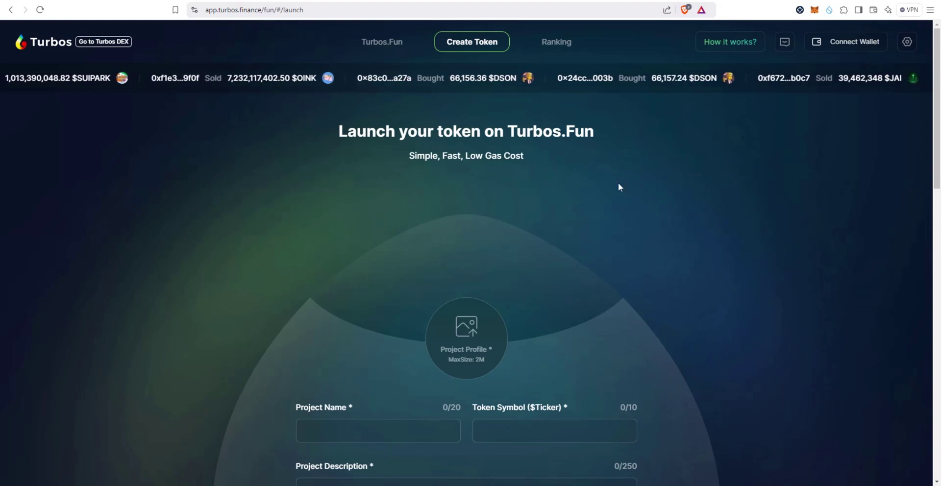
click(557, 43)
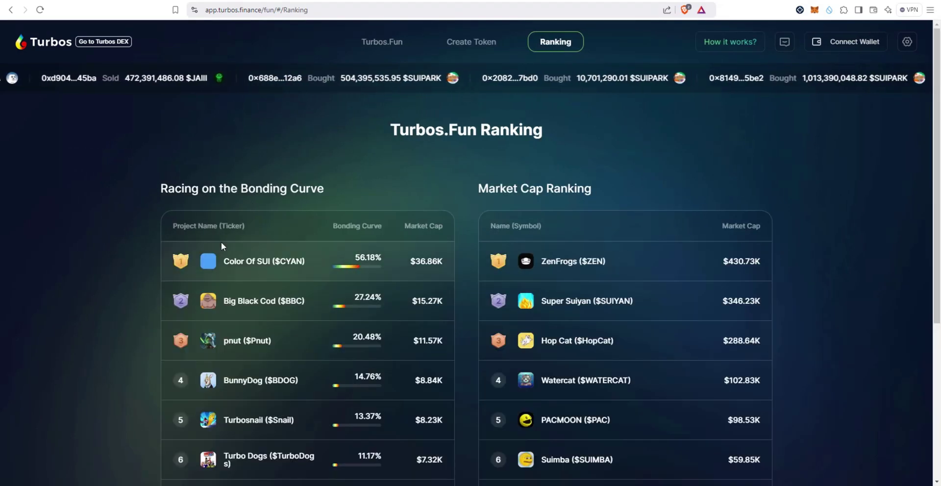
Step: Look through the Racing on the Bonding Curve and Market Cap Ranking tables, then return home
scroll(259, 265, down, 2)
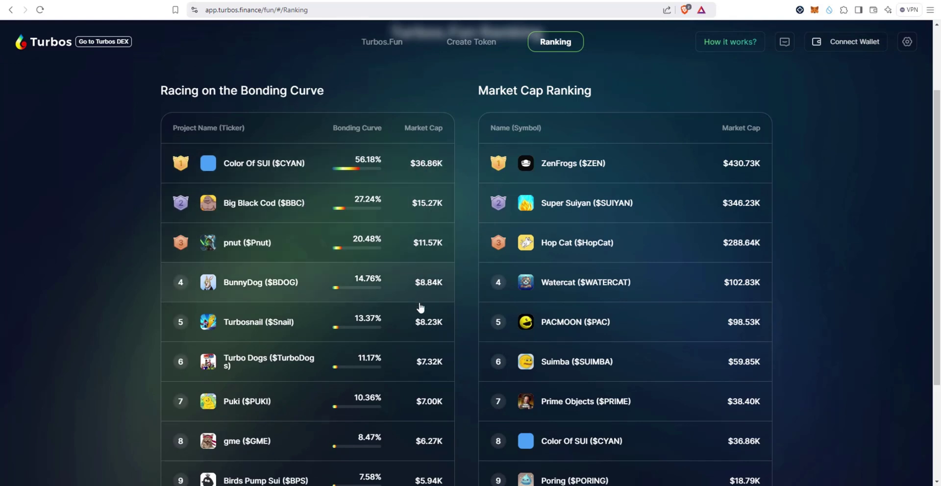
scroll(420, 307, down, 1)
scroll(626, 309, up, 2)
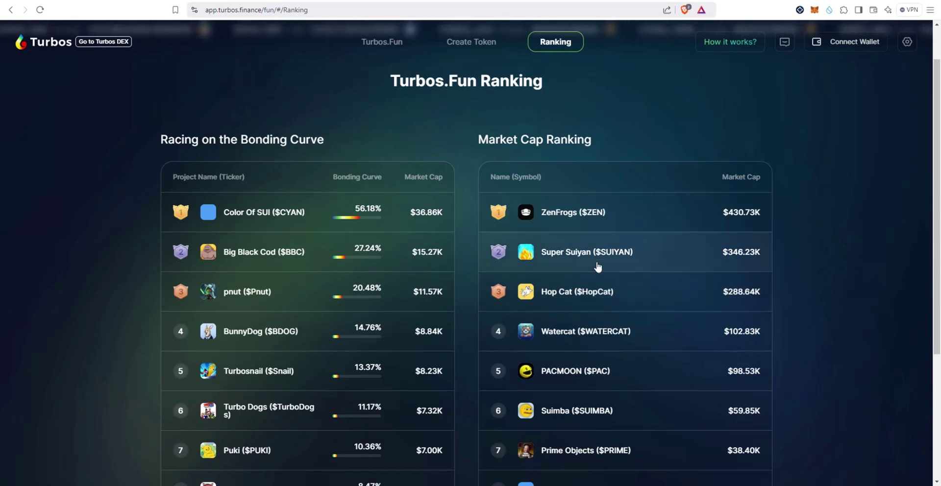
scroll(621, 282, down, 1)
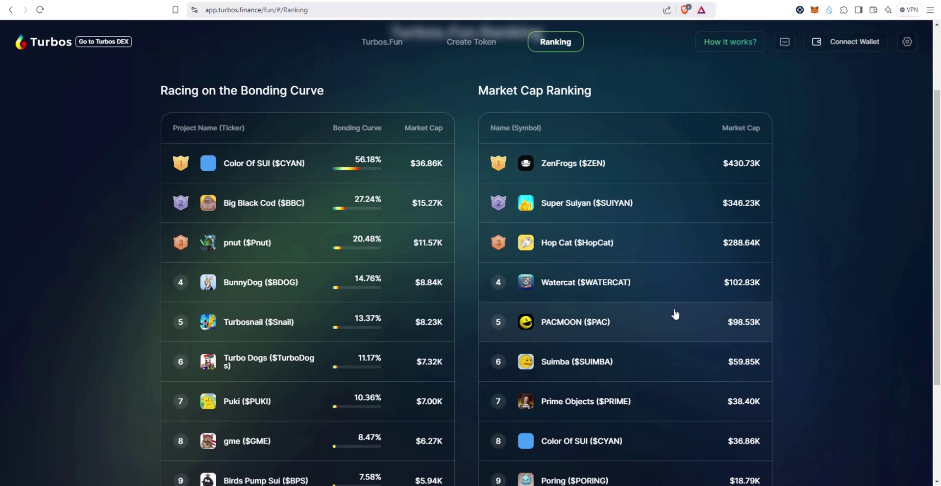
key(alt+Left)
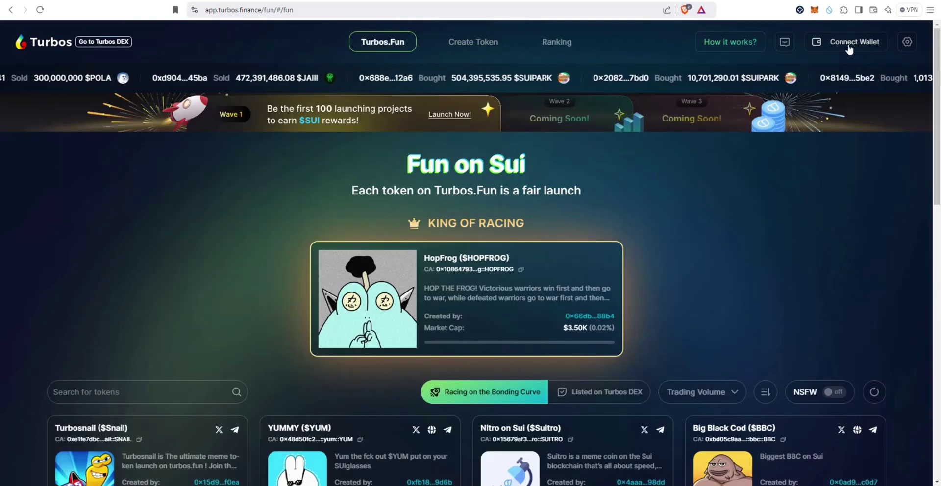
Step: Connect the Sui Wallet and sort the token grid by Market Cap
click(850, 45)
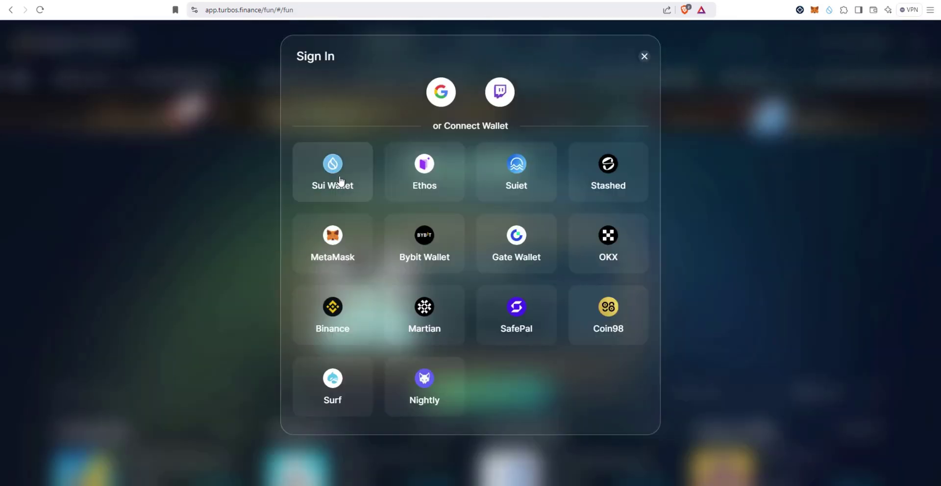
click(338, 181)
scroll(339, 180, down, 4)
click(695, 197)
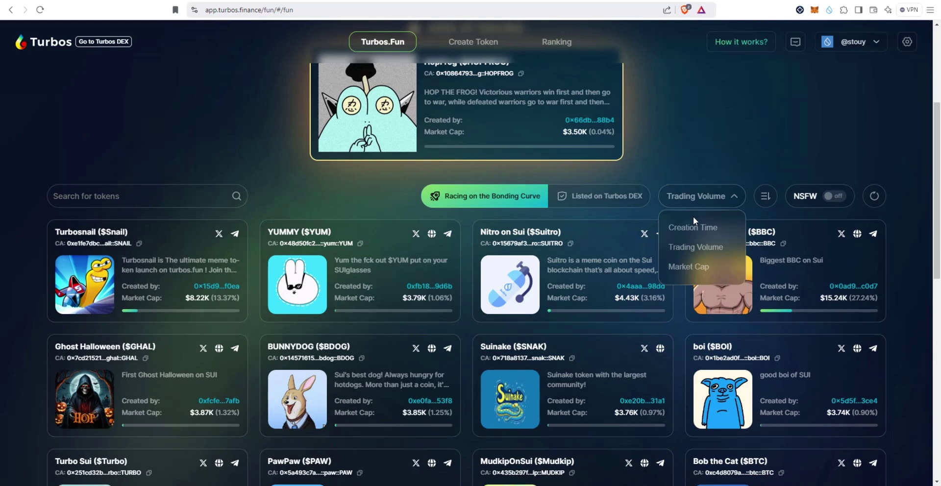
click(689, 268)
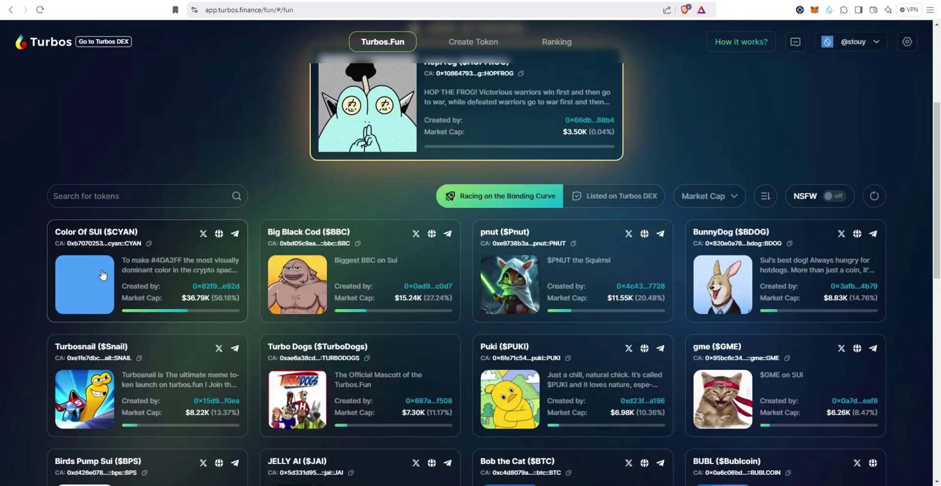
Step: Open the Color Of SUI ($CYAN) page, highlight its contract address and age, and view its X profile
click(103, 273)
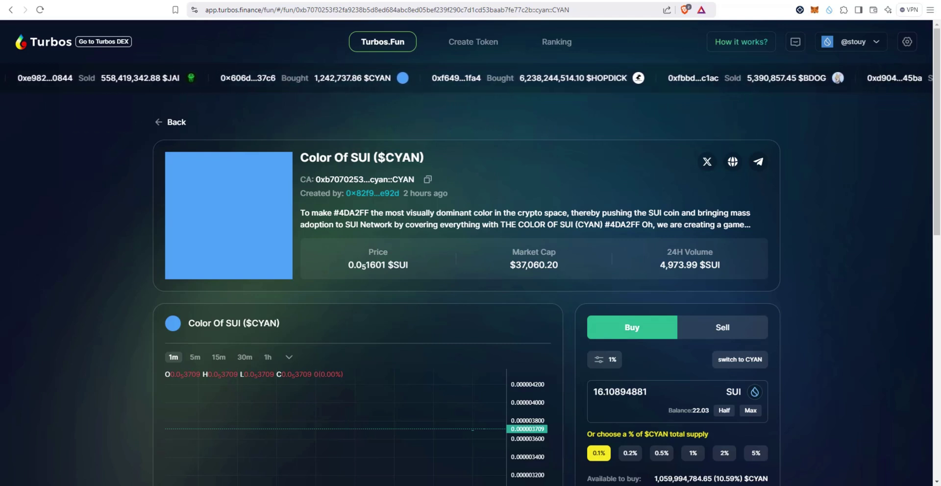
drag(370, 180, 353, 179)
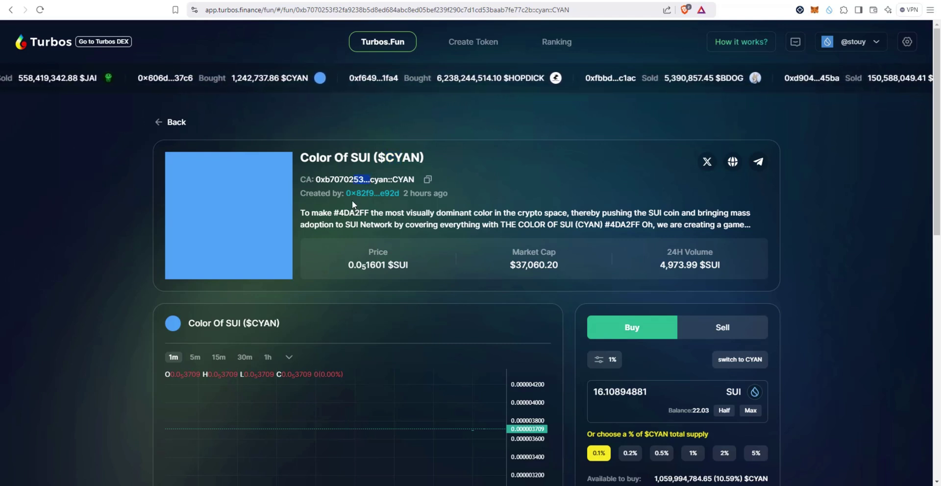
drag(420, 193, 318, 212)
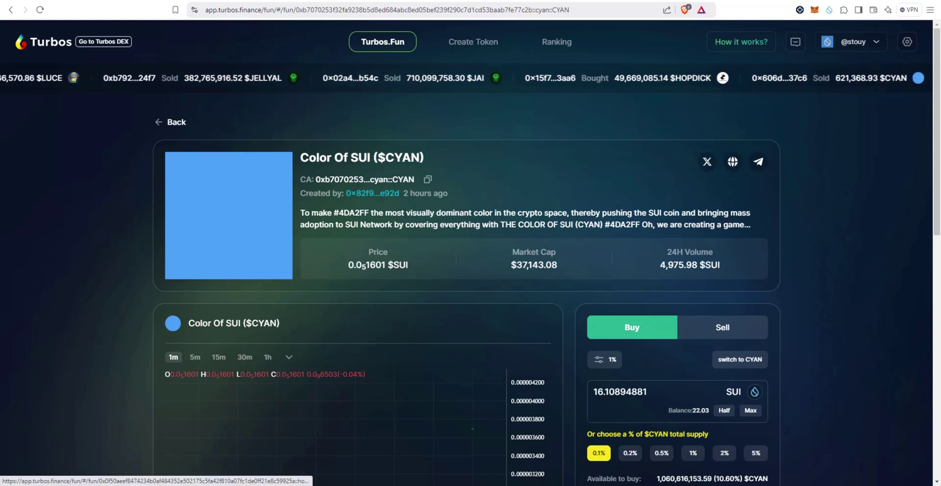
key(ctrl+Tab)
scroll(382, 183, down, 2)
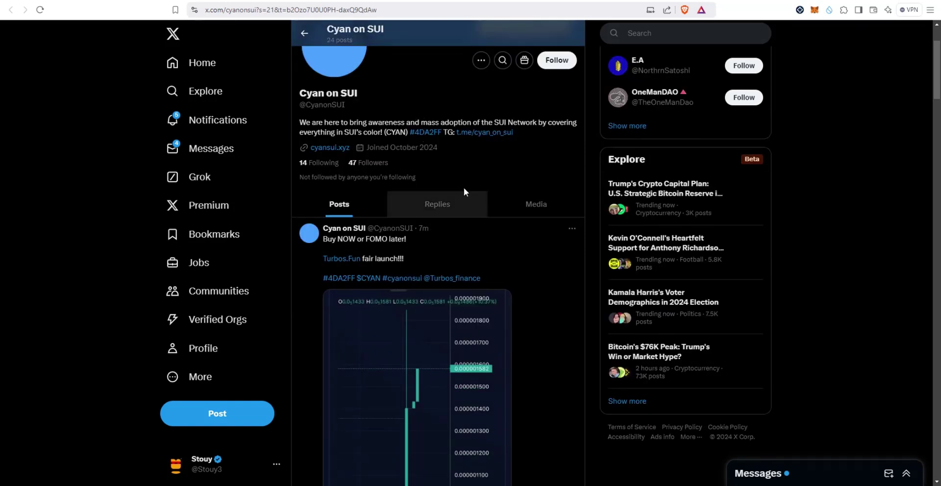
scroll(419, 269, up, 2)
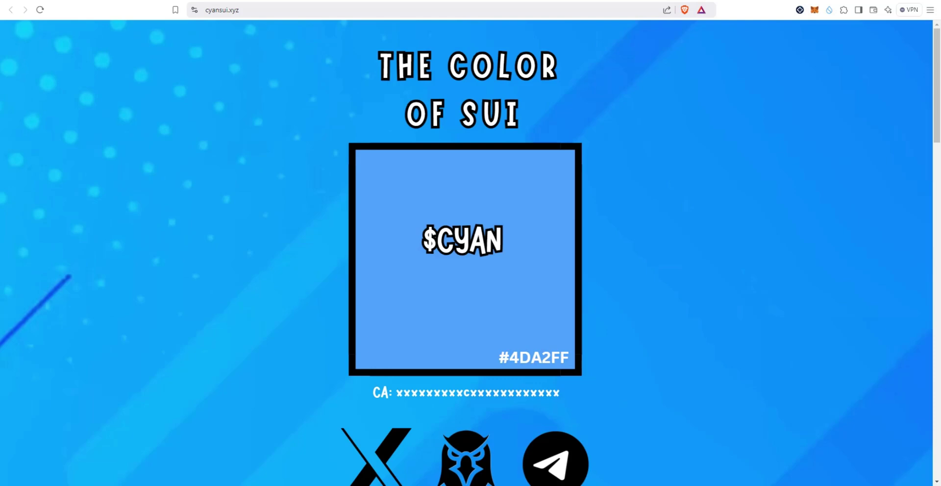
Step: Scroll through cyansui.xyz down to its Captain SUI Bot 'coming soon' section
scroll(691, 206, down, 8)
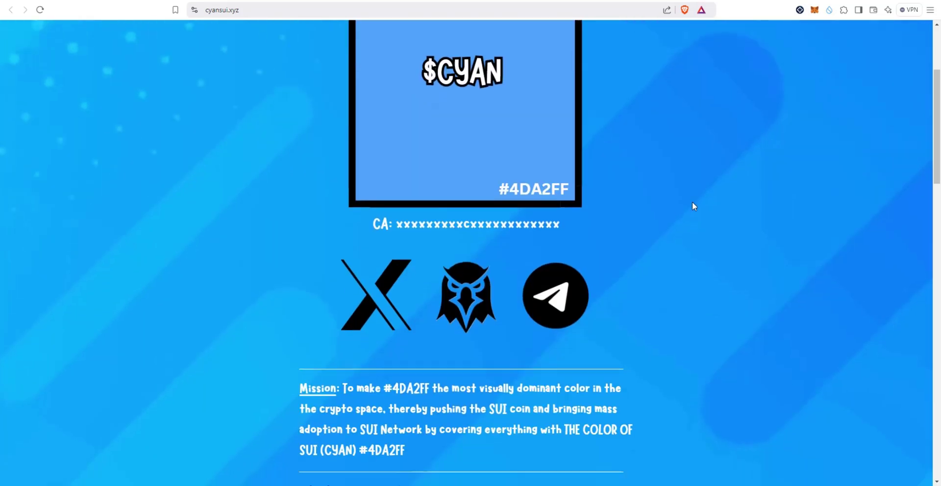
scroll(712, 236, down, 10)
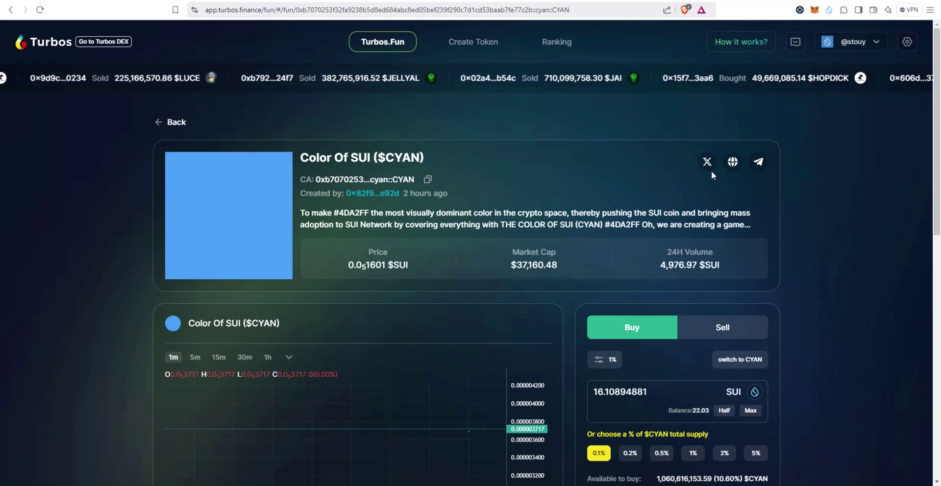
click(758, 161)
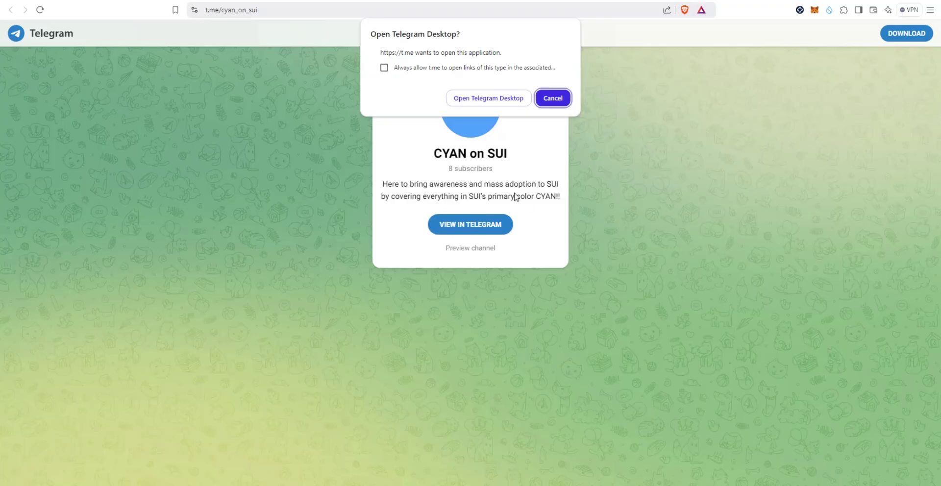
key(ctrl+w)
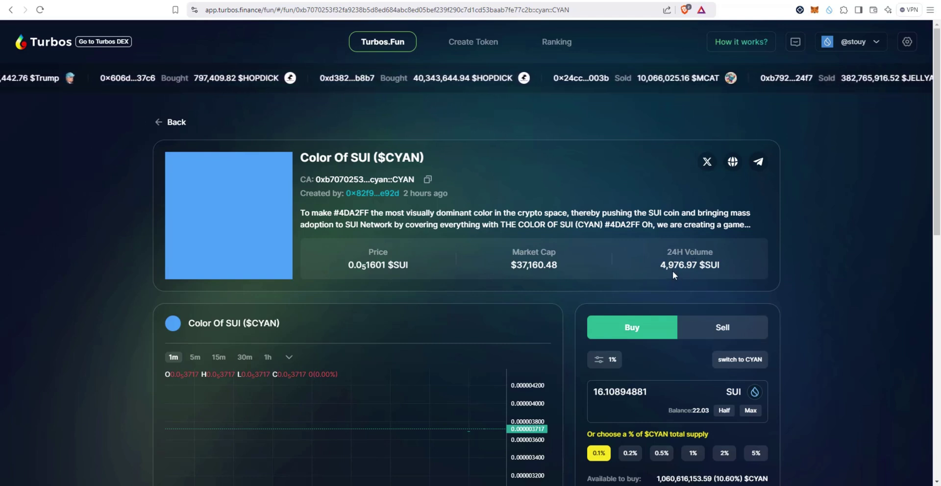
Step: Highlight the $CYAN 24H Volume figure and scroll through the token page
drag(660, 265, 701, 276)
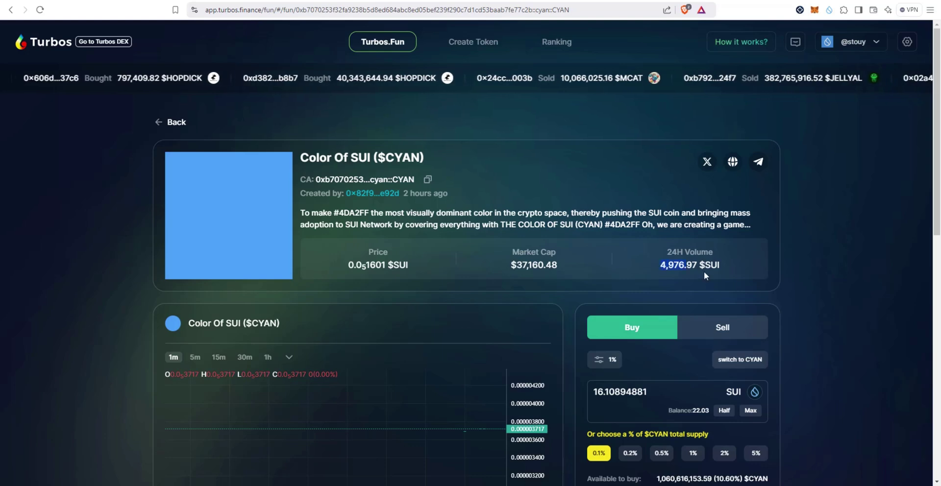
scroll(703, 272, down, 3)
scroll(809, 377, down, 3)
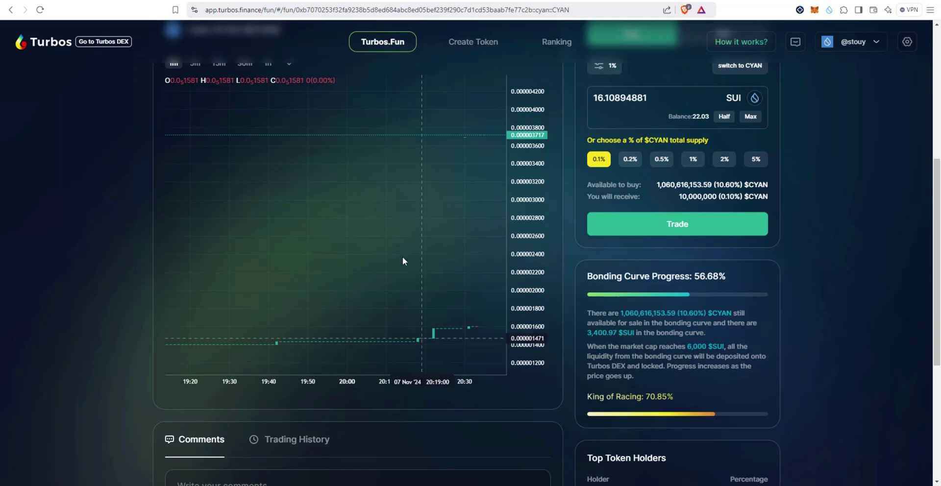
scroll(402, 257, down, 5)
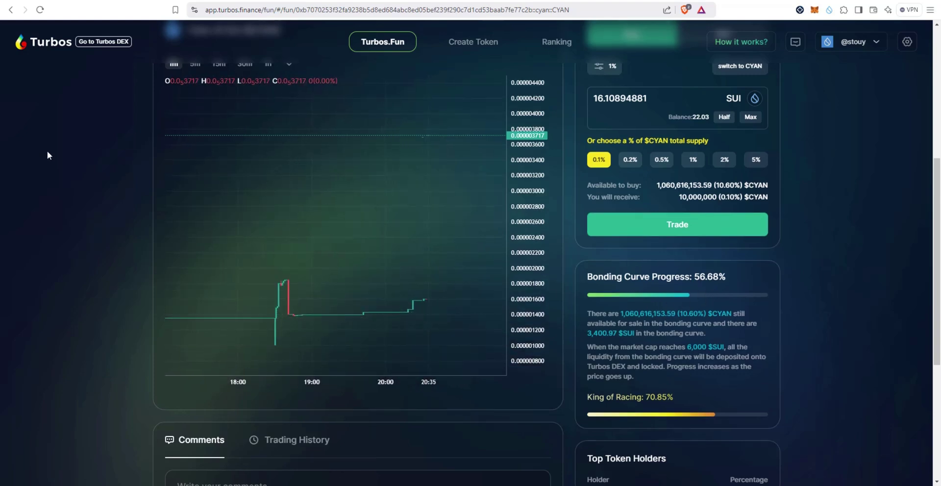
scroll(88, 149, up, 3)
Step: Switch the chart to 15m candles and scroll to the comments and Top Token Holders
click(219, 209)
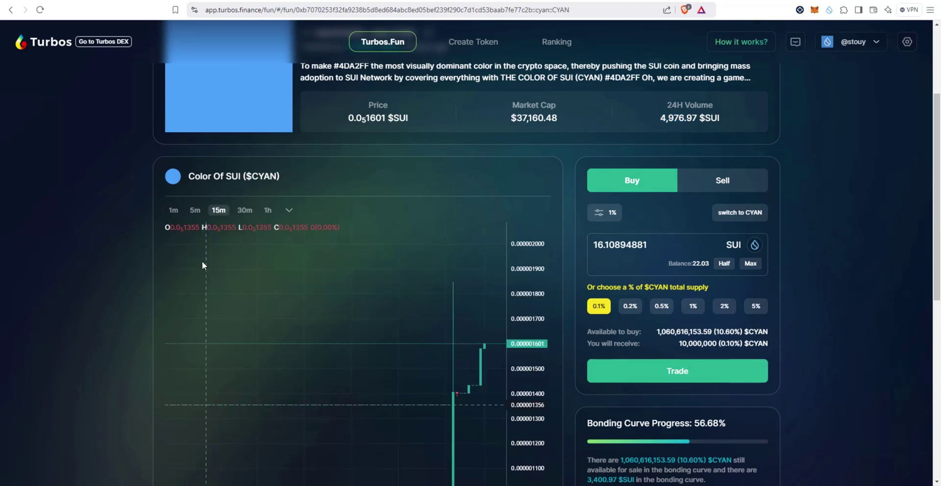
scroll(709, 290, down, 1)
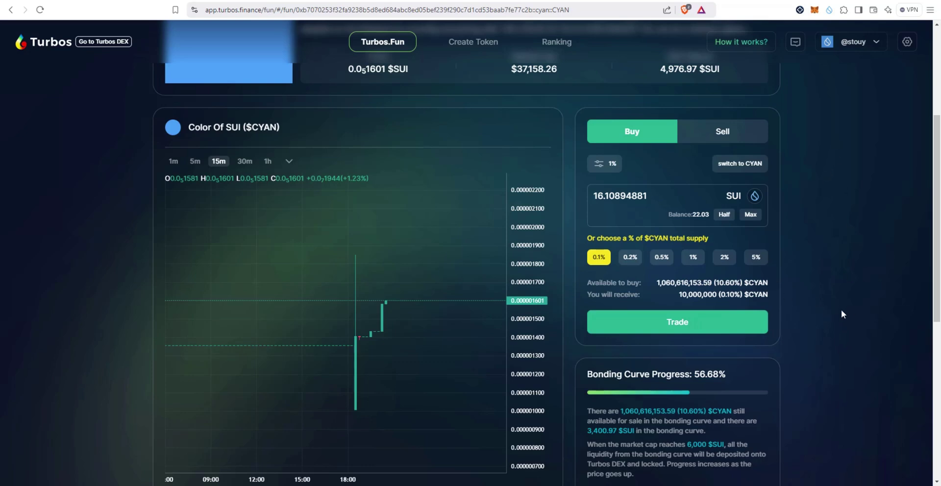
scroll(841, 310, down, 6)
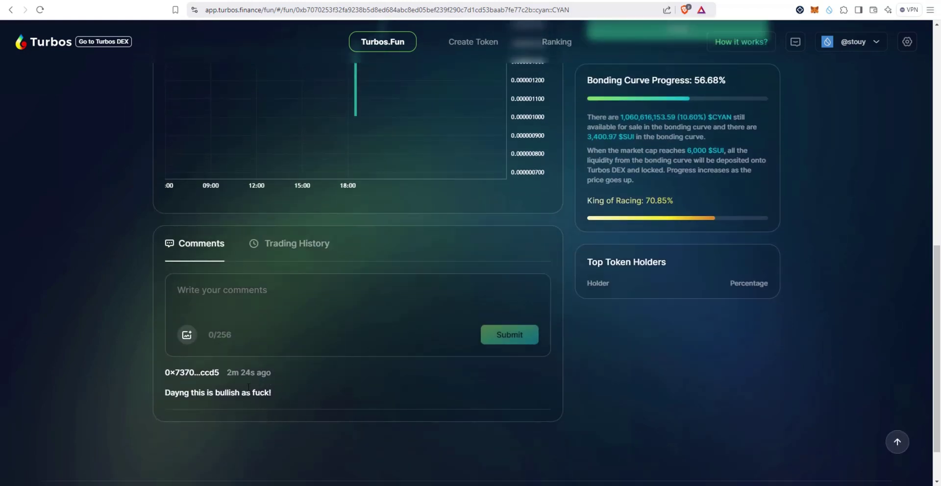
scroll(669, 389, up, 7)
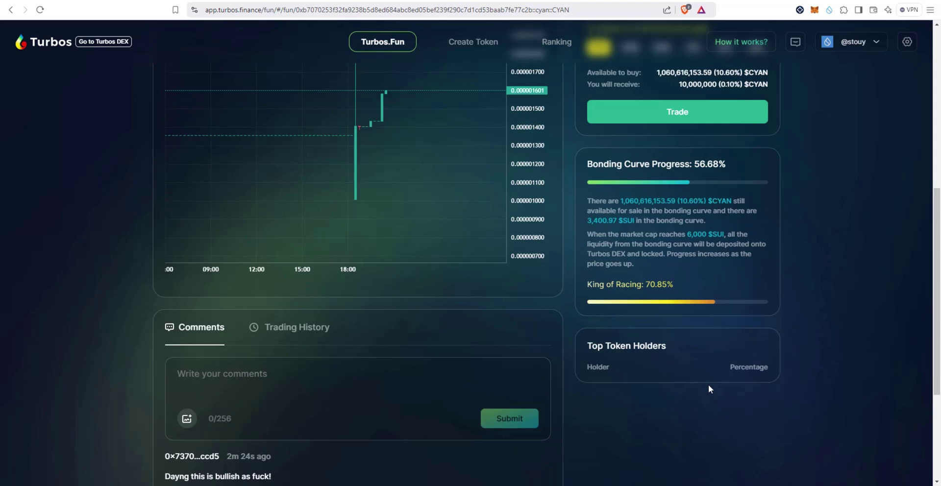
Step: Close the wallet popup, try 2% and 5% buys, then settle on 0.1% (10,000,000 CYAN)
scroll(828, 286, down, 2)
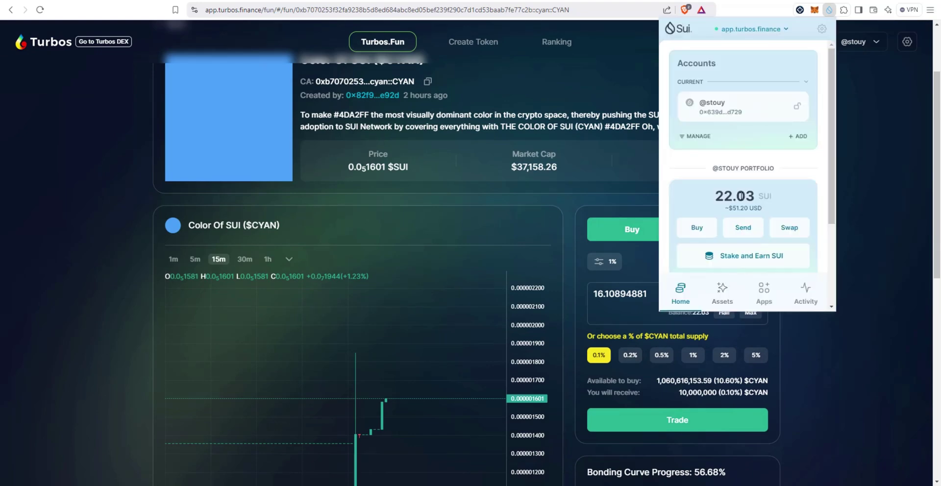
click(886, 321)
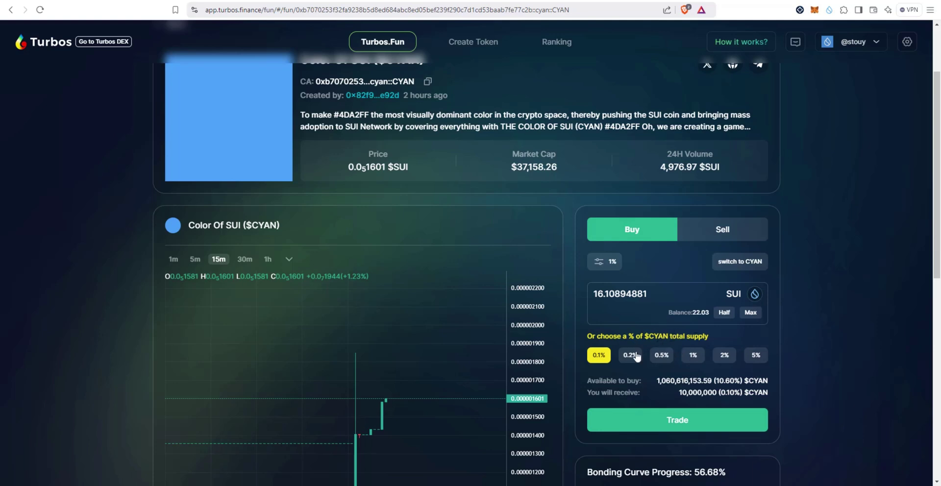
click(727, 360)
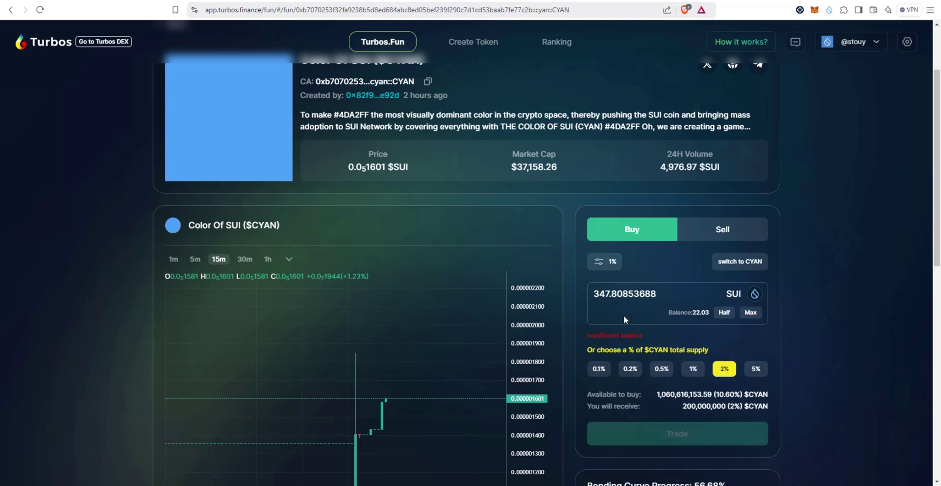
click(749, 372)
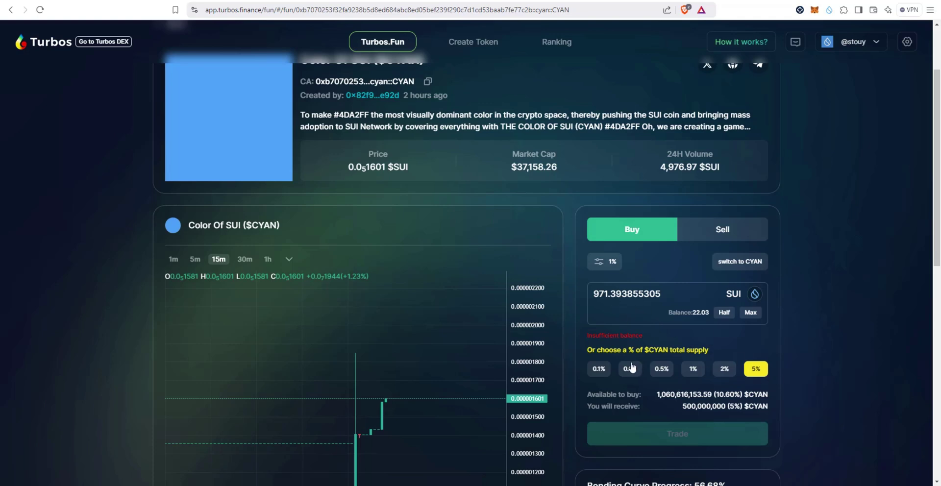
click(600, 371)
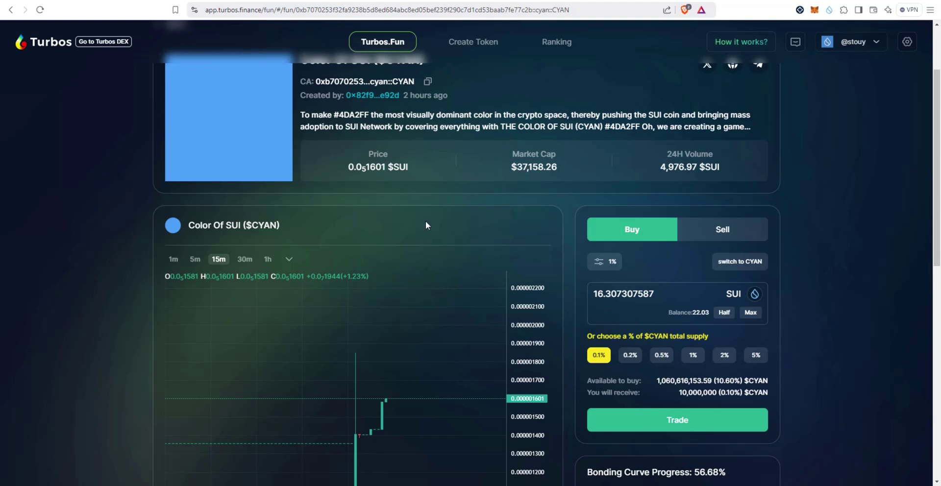
scroll(137, 223, down, 1)
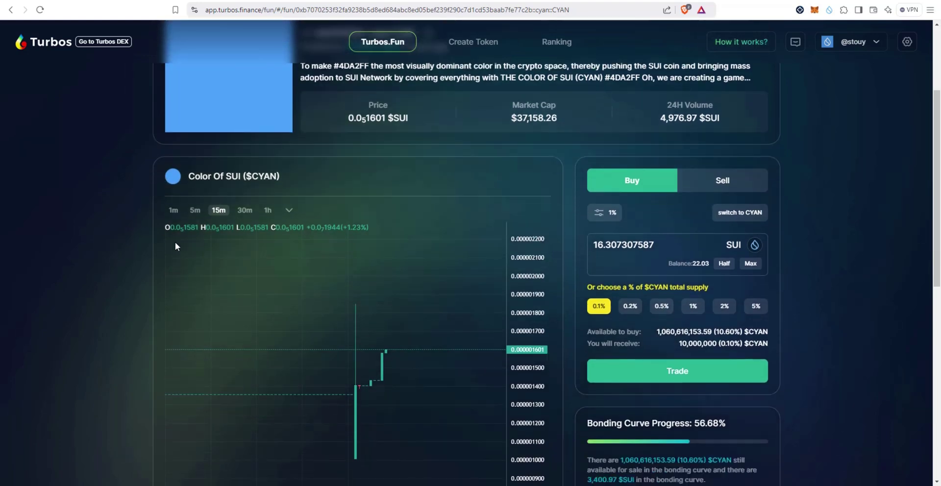
scroll(569, 264, down, 1)
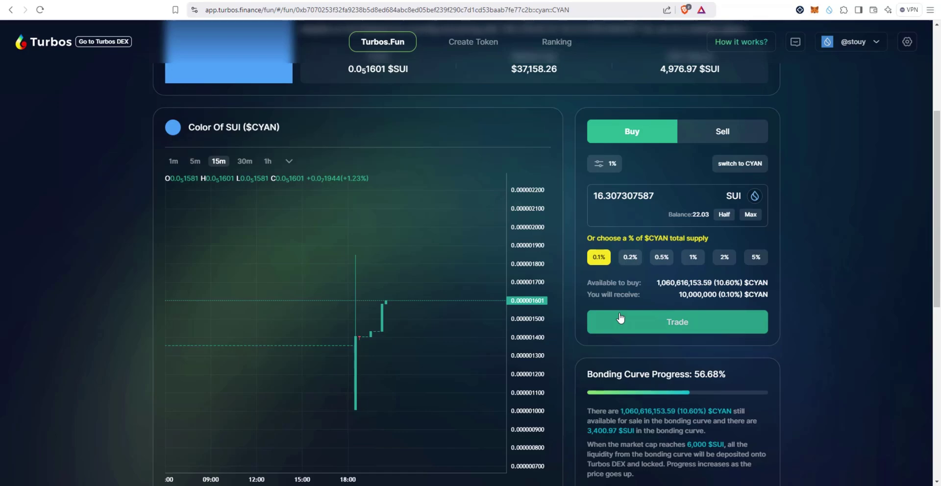
Step: Submit the Trade for 10,000,000 CYAN and approve the transaction in the Sui wallet
click(641, 325)
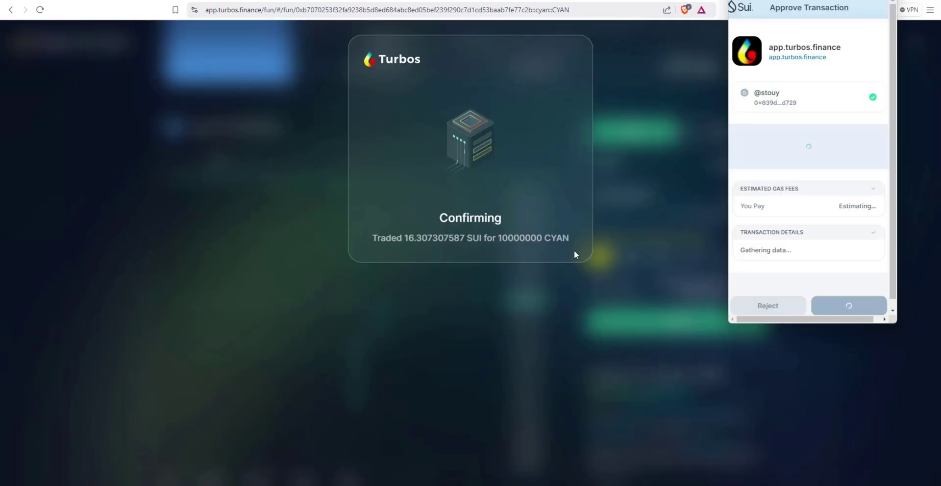
scroll(834, 250, down, 1)
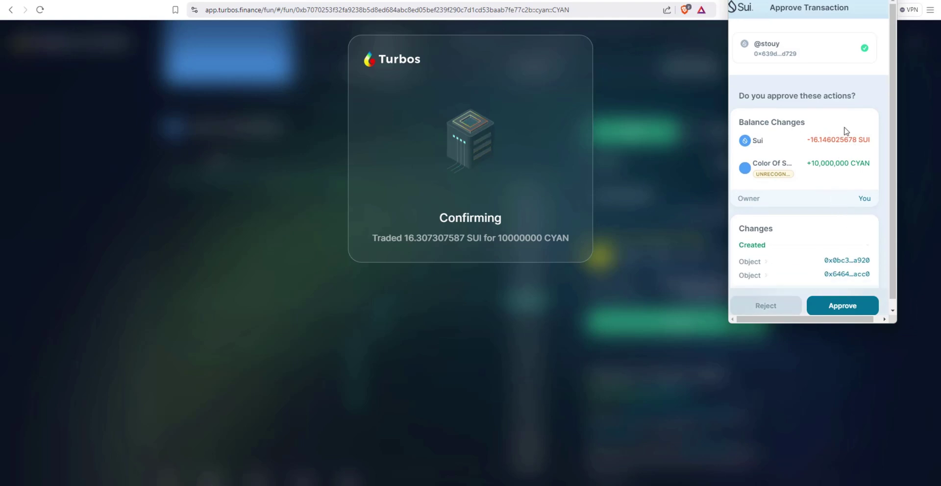
scroll(844, 130, down, 1)
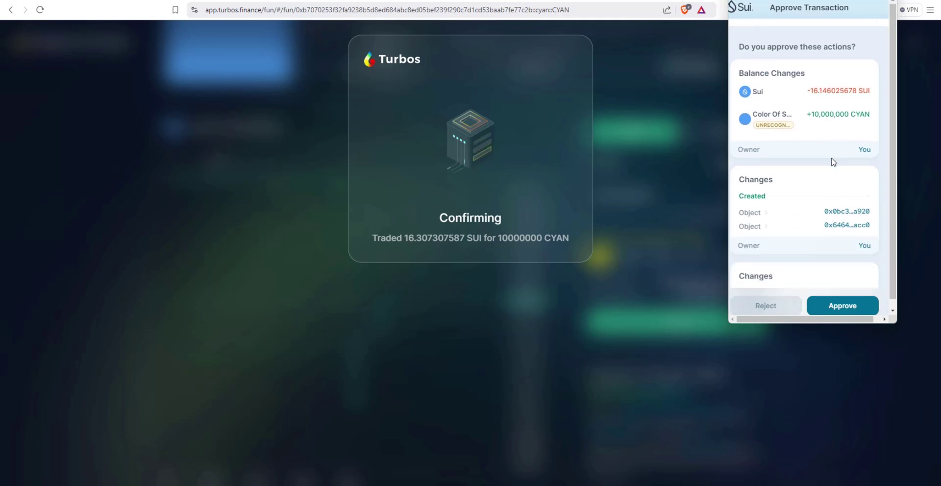
click(849, 308)
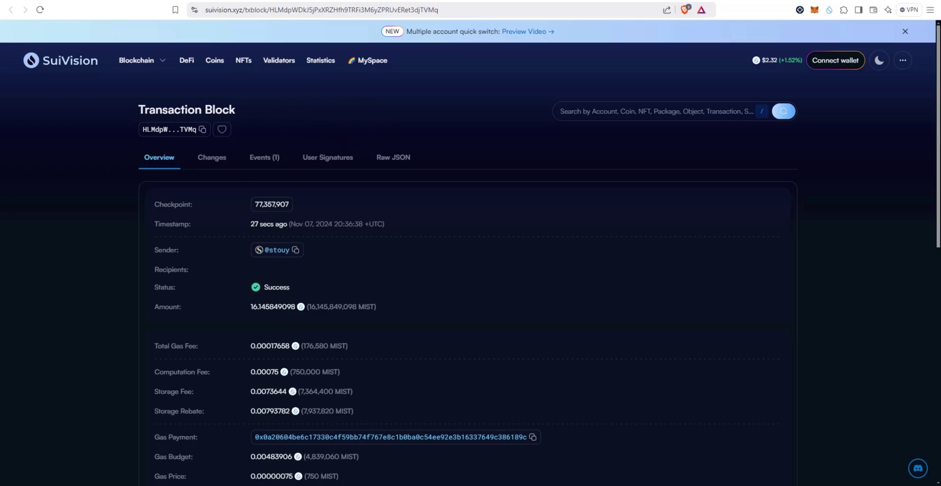
Step: Return from SuiVision's successful transaction page to the Turbos.Fun success dialog
key(alt+Left)
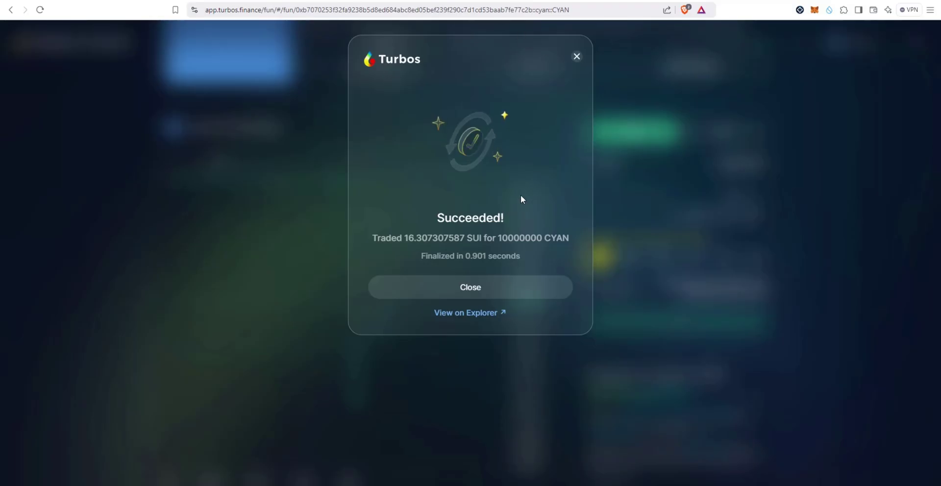
Step: Dismiss the success dialog, check Portfolio's Token Created and Token Owned tabs, then go home
click(505, 295)
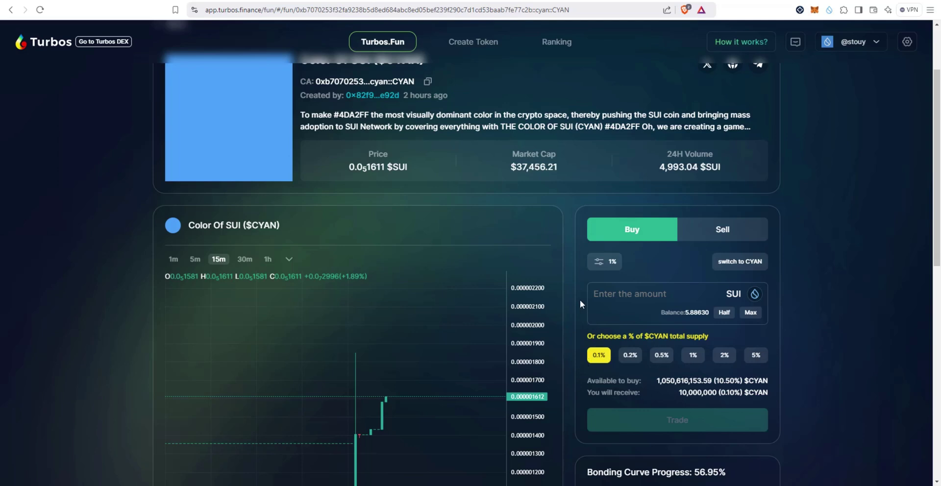
click(875, 44)
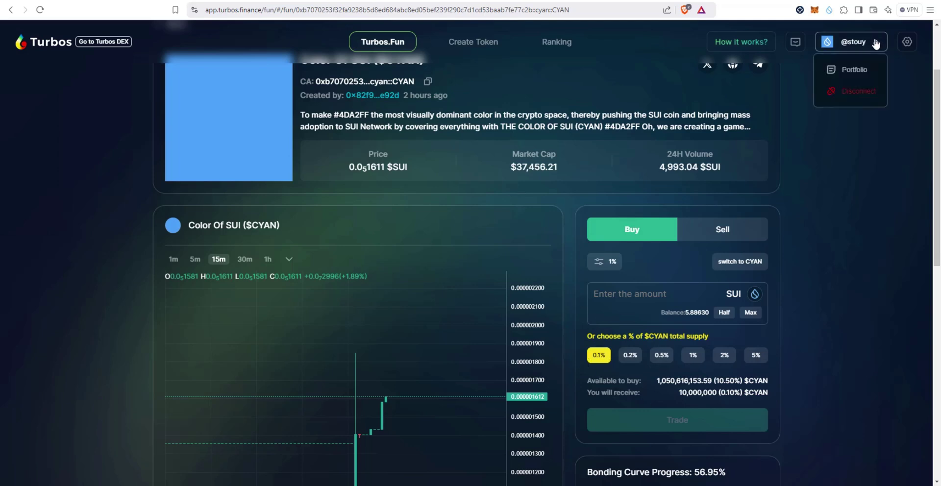
click(866, 71)
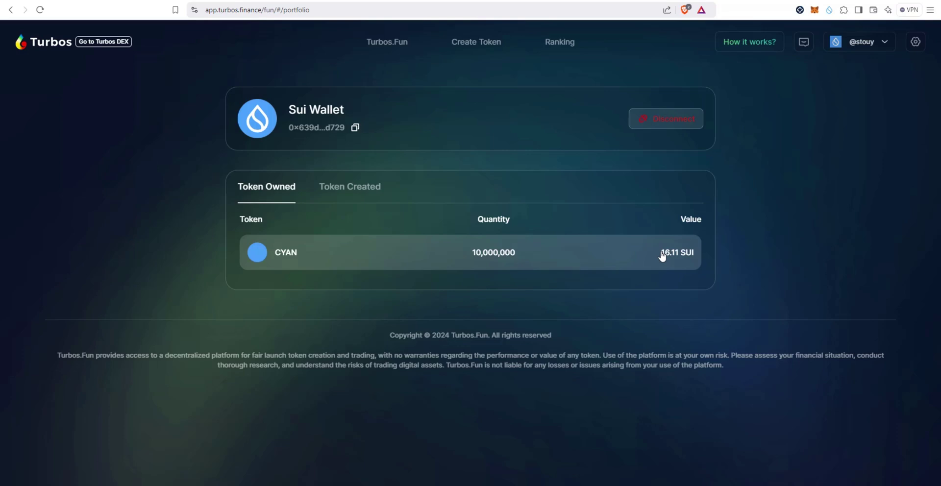
click(349, 187)
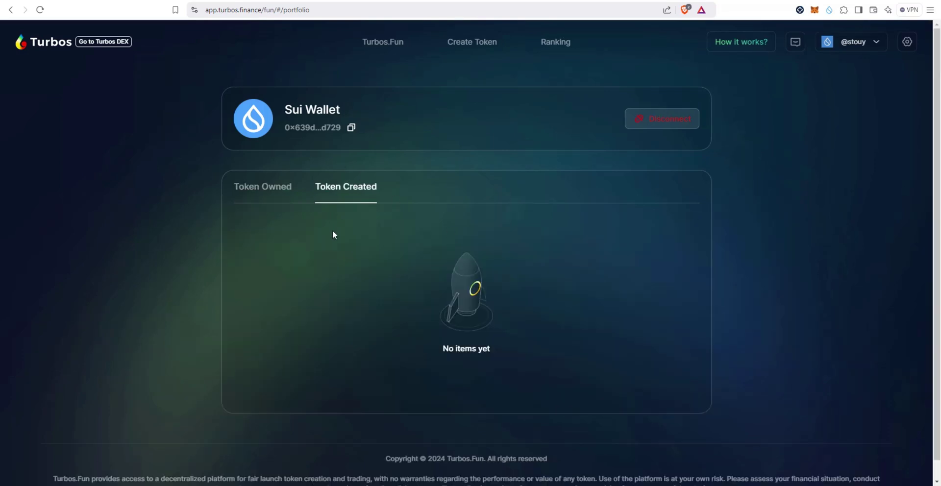
click(281, 189)
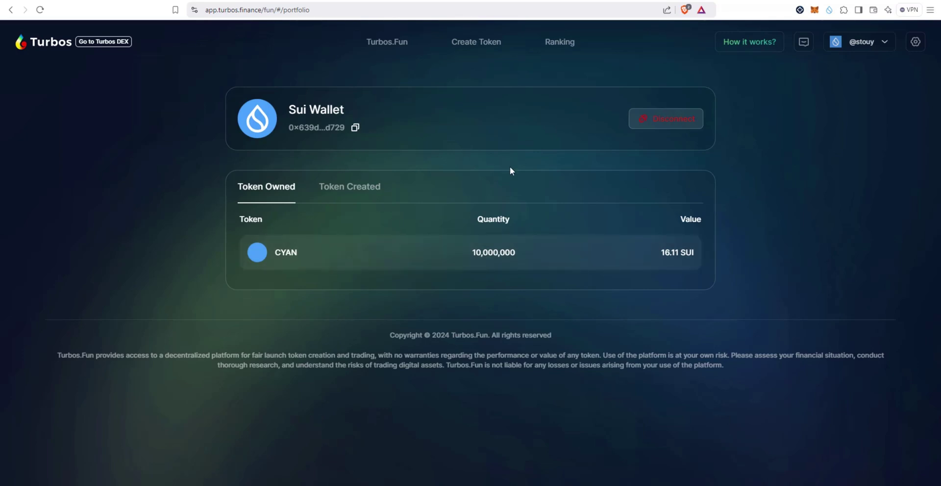
key(alt+Left)
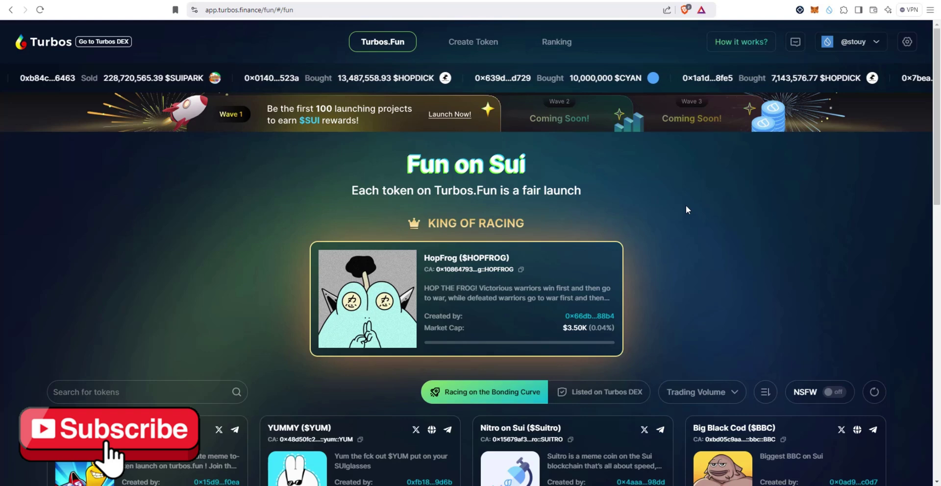
key(alt+Left)
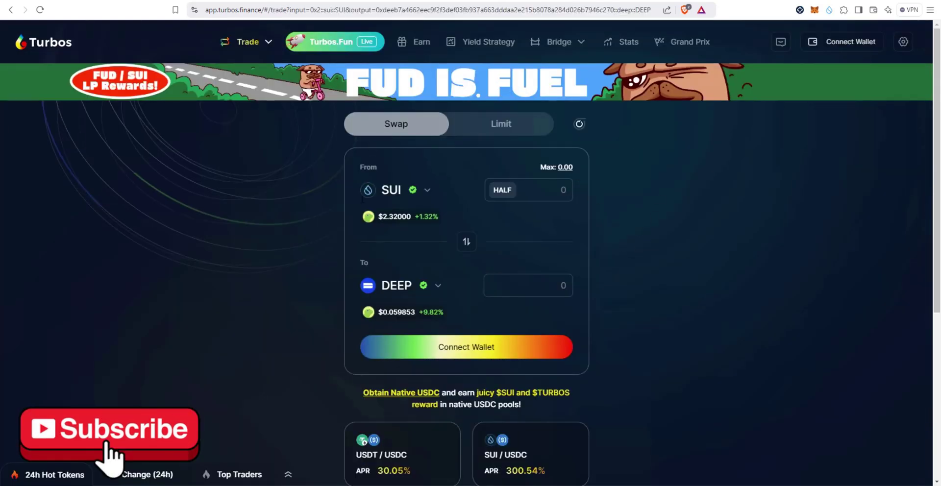
key(alt+Right)
scroll(267, 184, up, 2)
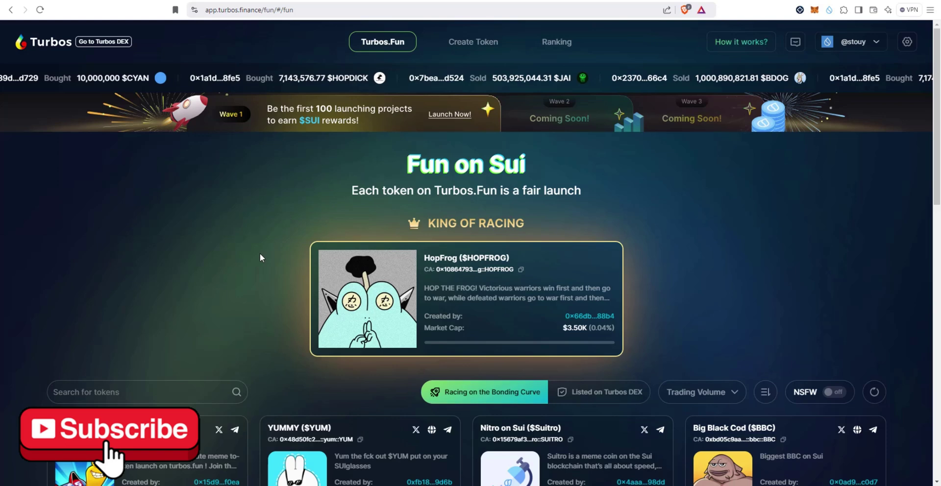
scroll(239, 251, down, 3)
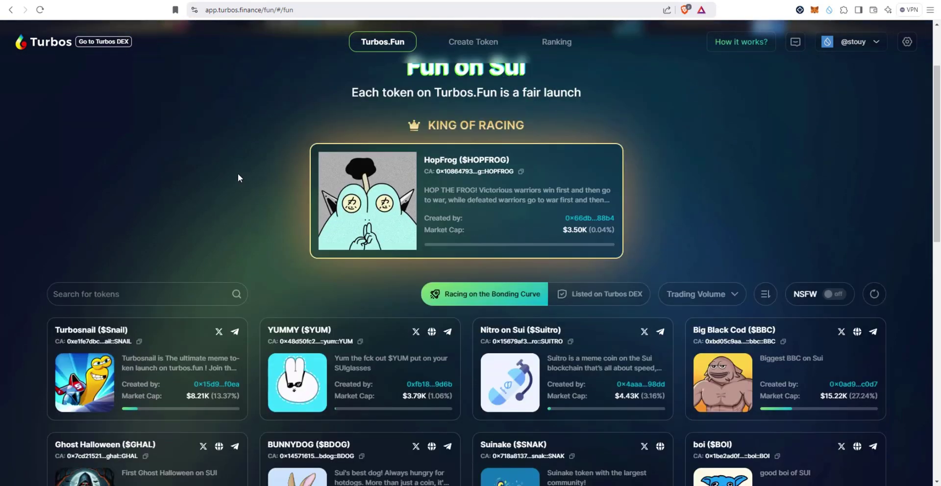
scroll(232, 183, down, 3)
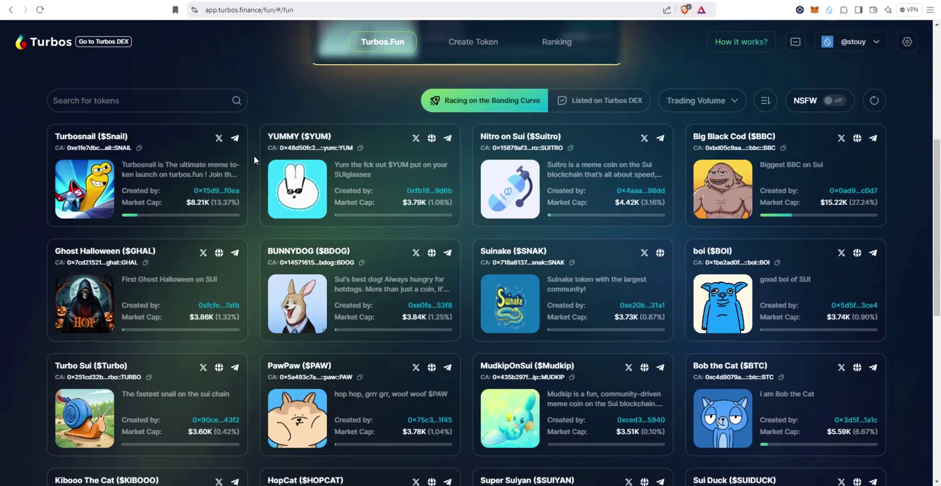
scroll(254, 154, up, 1)
scroll(252, 158, down, 3)
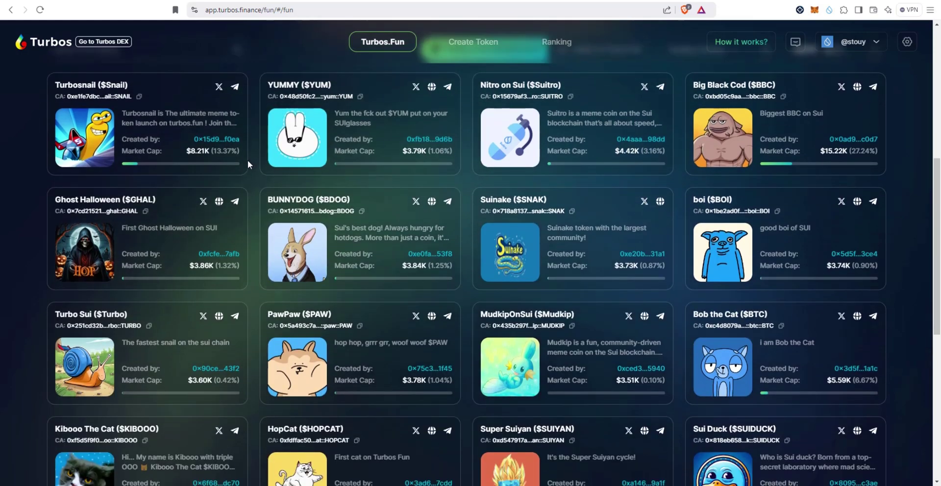
scroll(264, 179, up, 7)
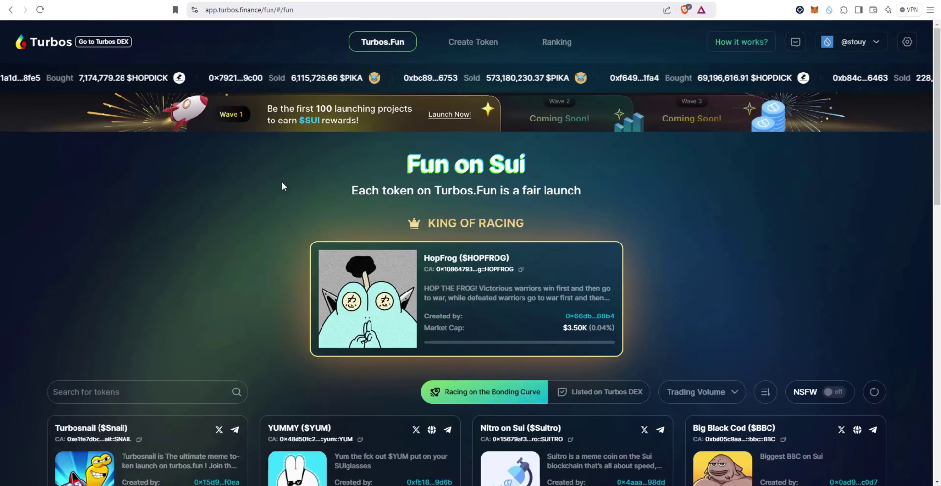